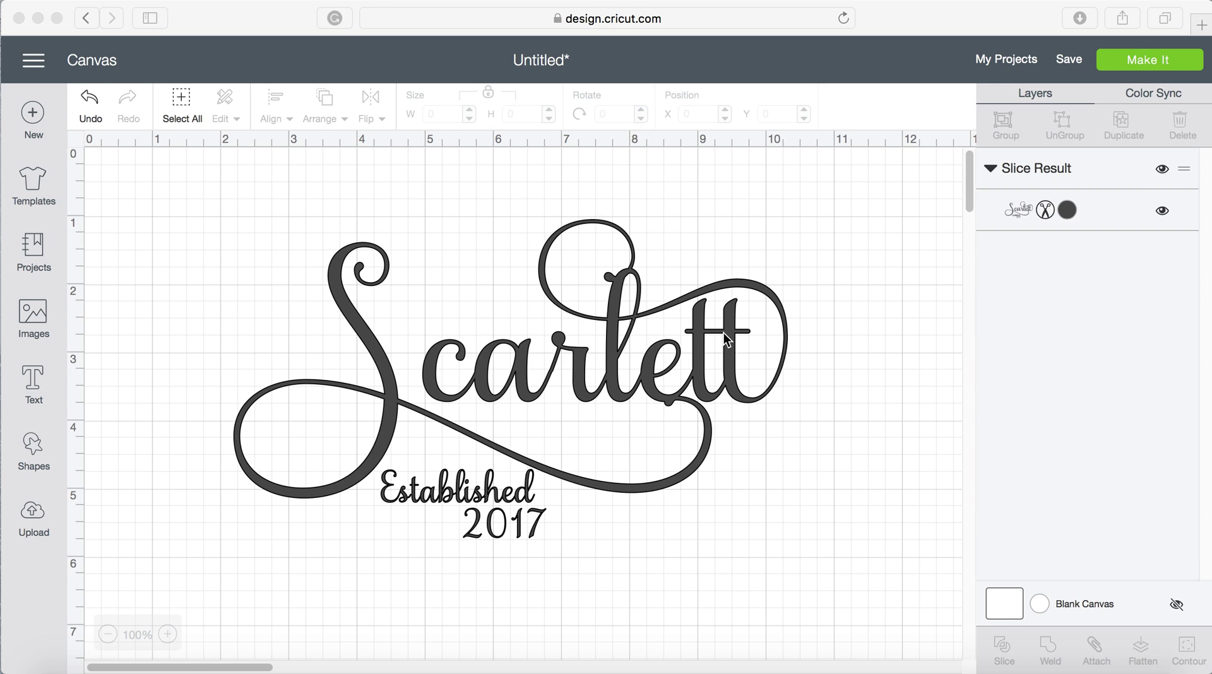
# Hide the Slice Result design and place new 'Scarlett' Samantha Upright text near the canvas top.
pyautogui.click(1161, 212)
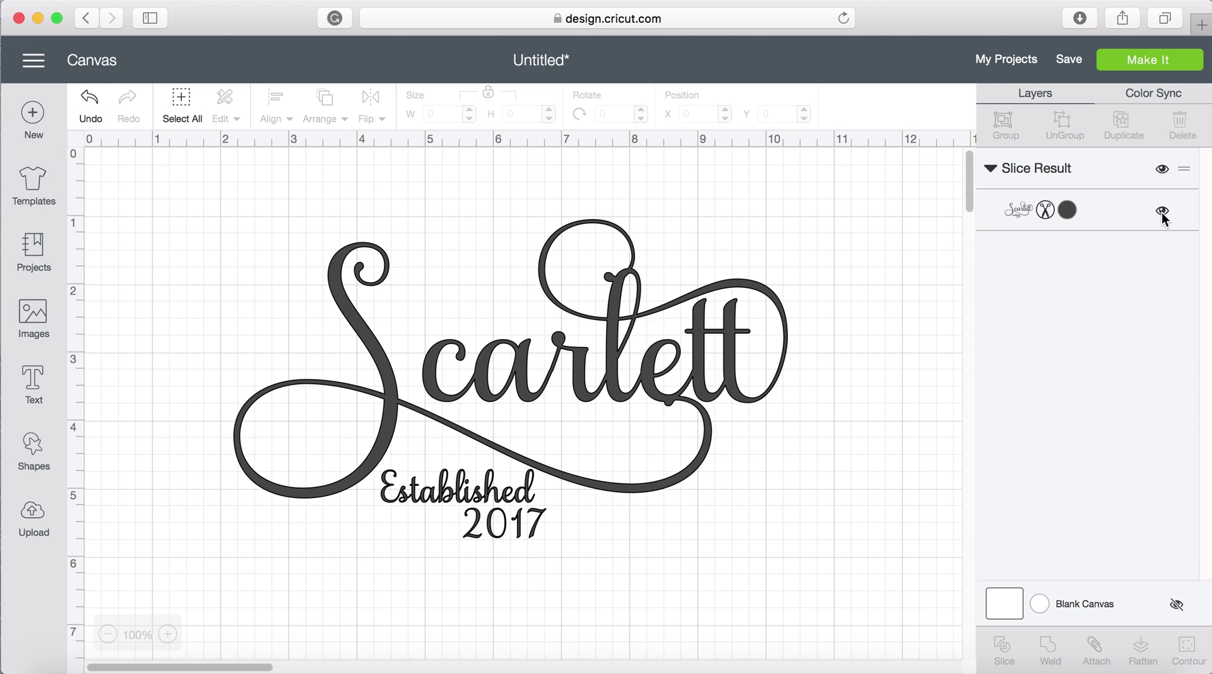
pyautogui.click(1161, 212)
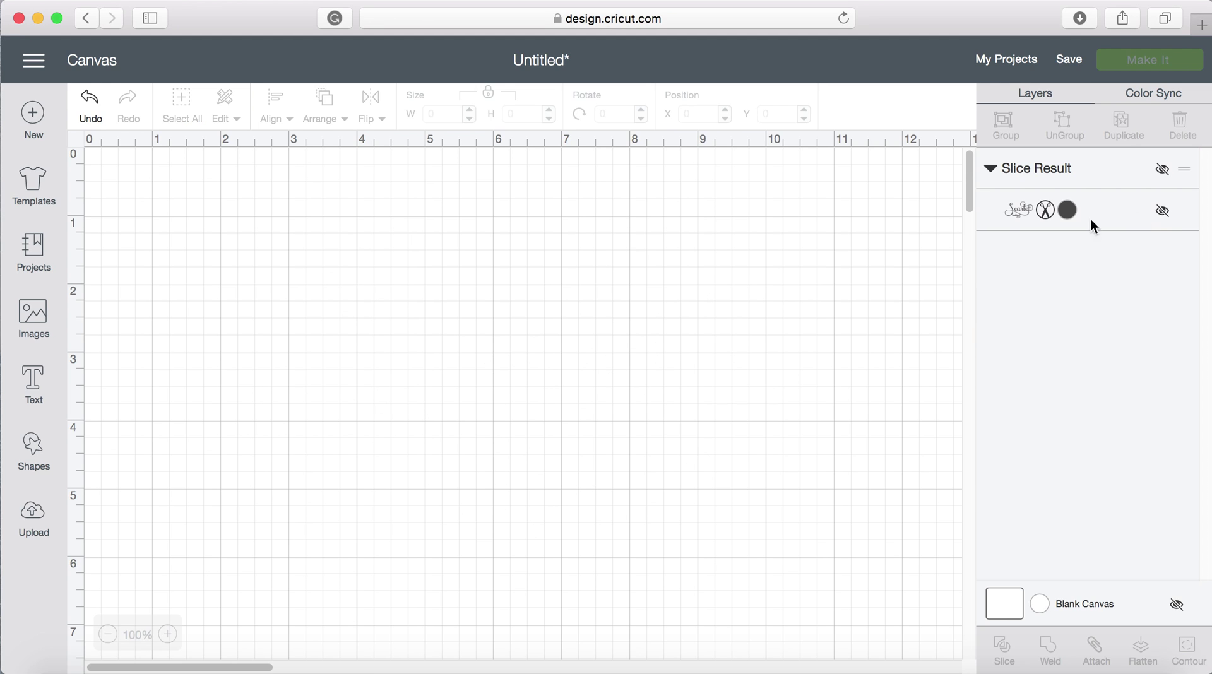
pyautogui.click(35, 381)
pyautogui.write('Scarlett')
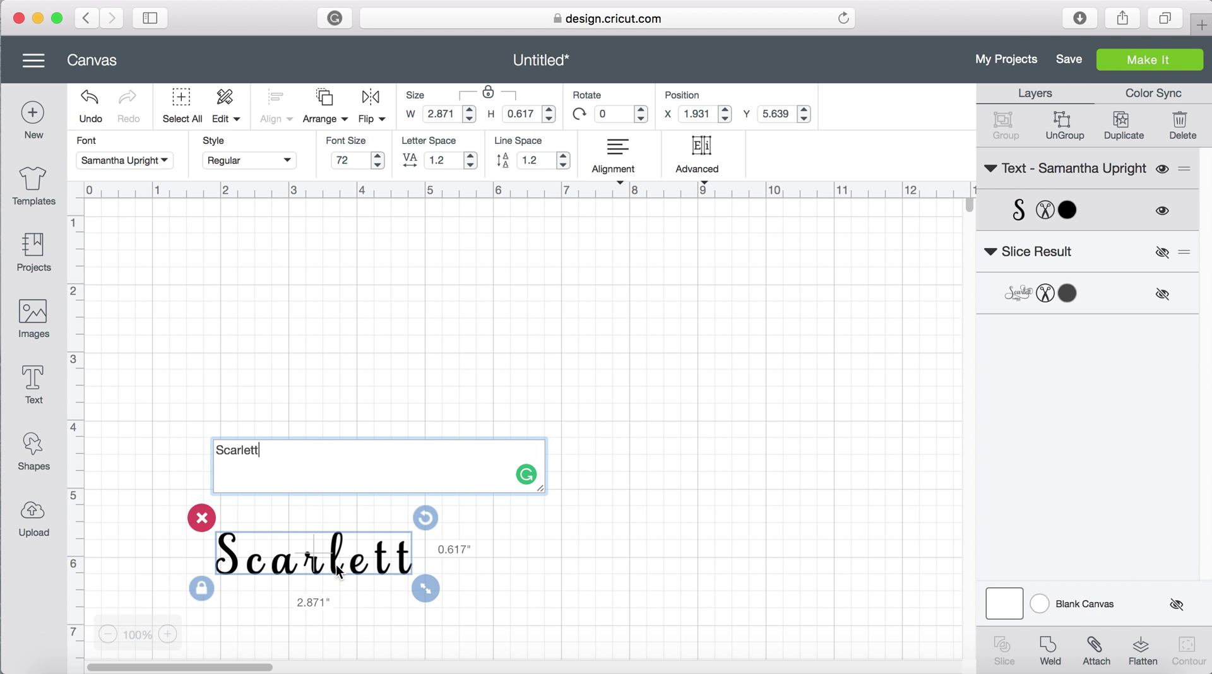
pyautogui.moveTo(358, 560); pyautogui.dragTo(503, 278)
pyautogui.click(485, 433)
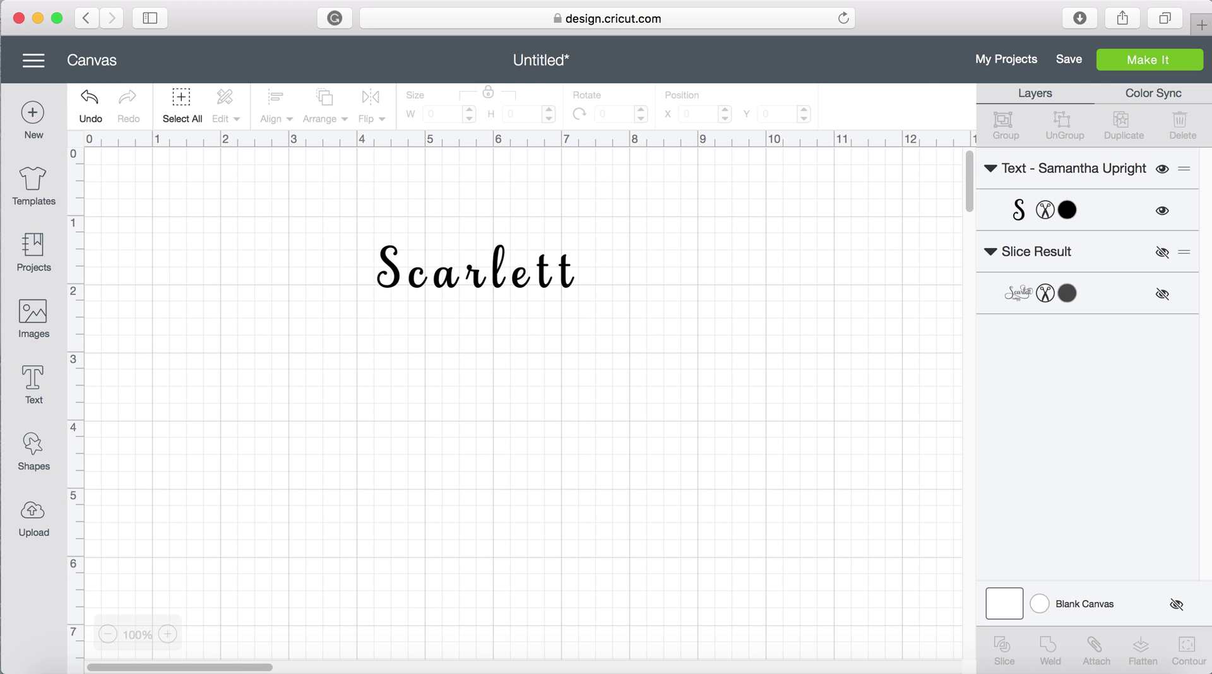
pyautogui.press('super+space')
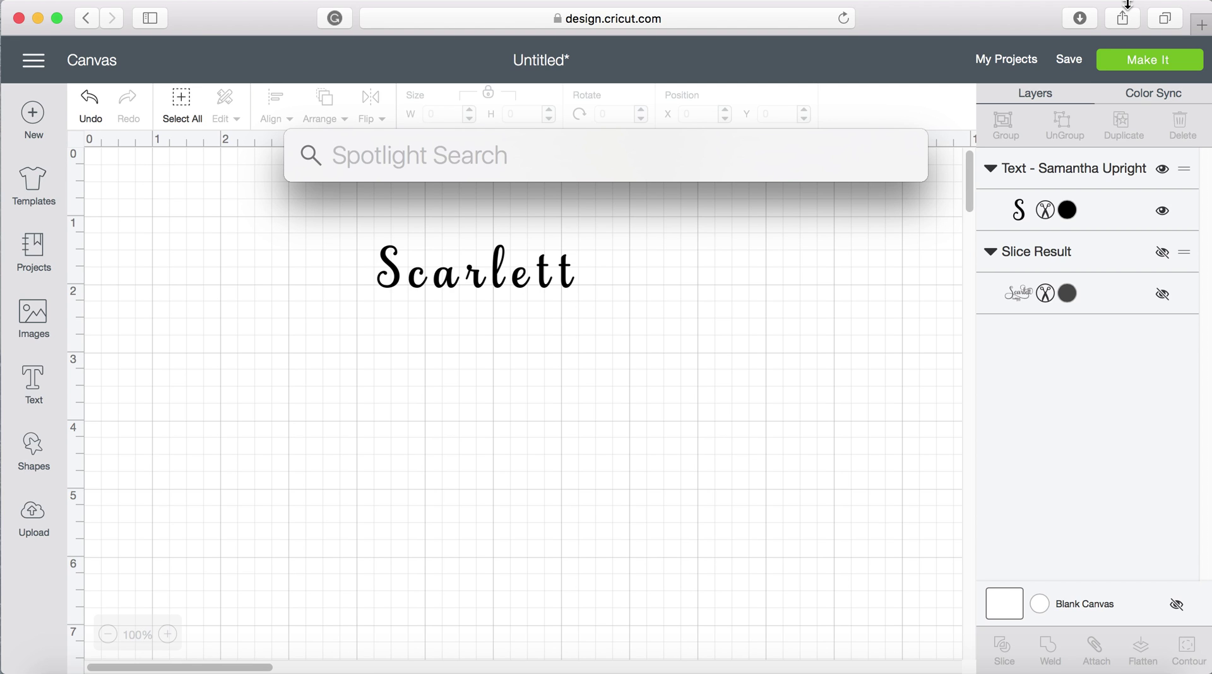
# Launch Font Book via search and select Samantha Upright's long-tailed swash capital S.
pyautogui.write('font')
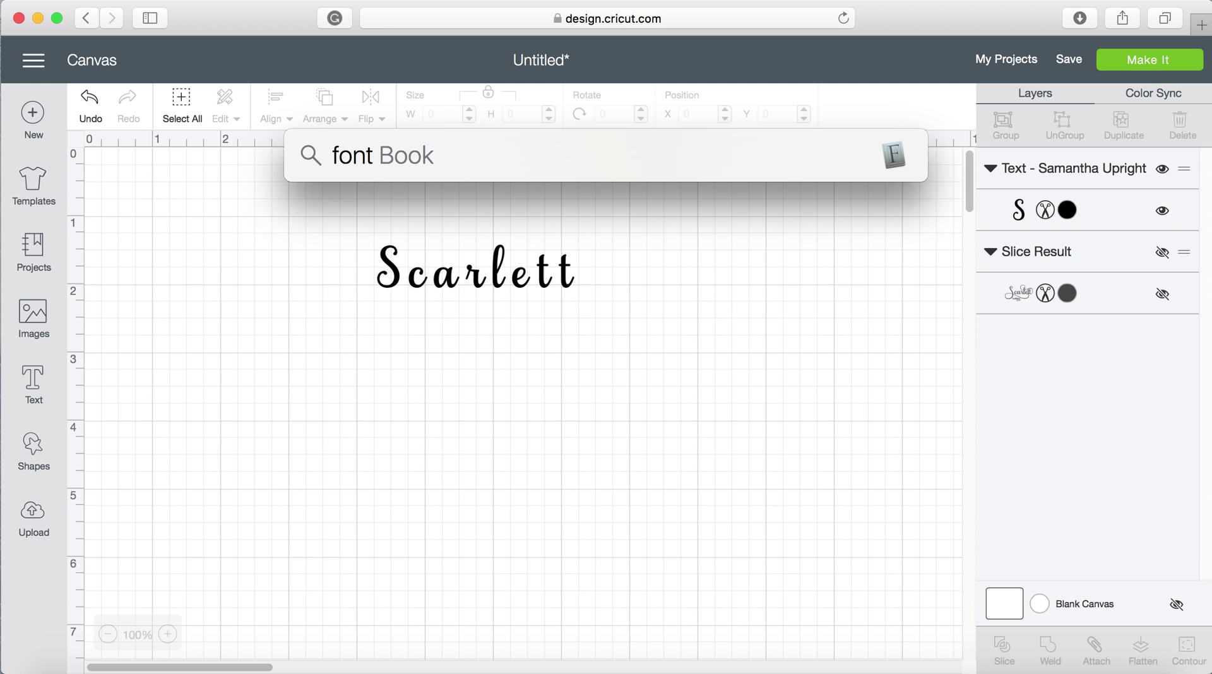
pyautogui.press('Return')
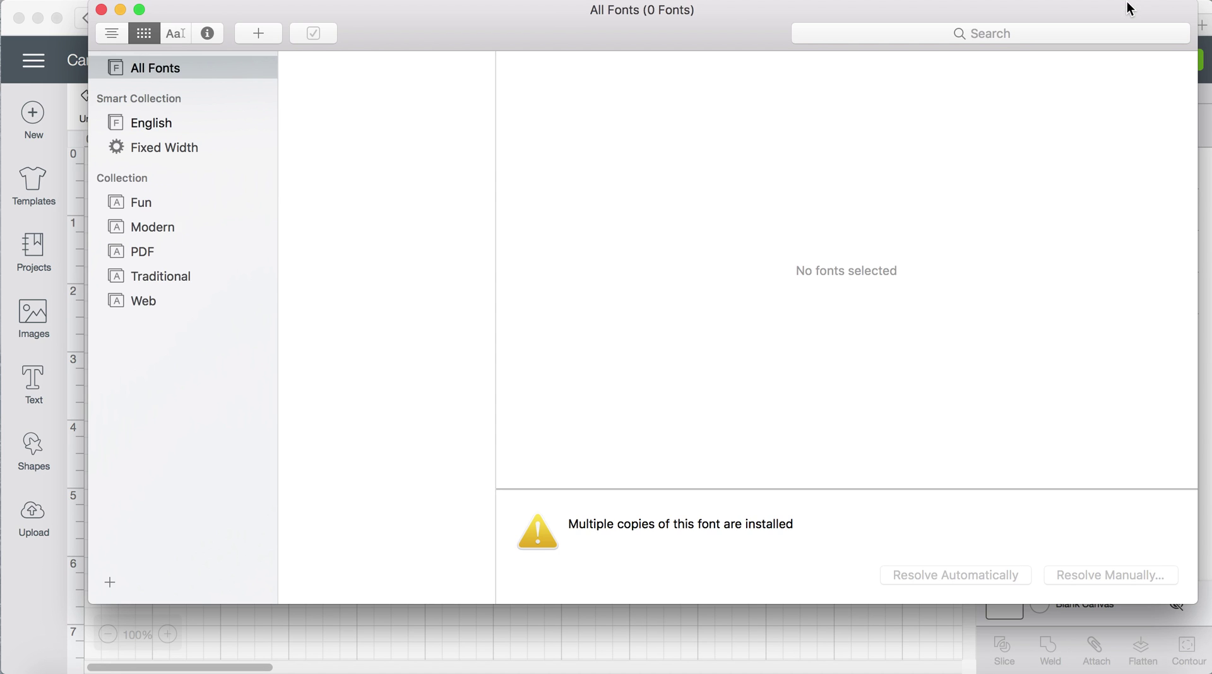
pyautogui.moveTo(658, 12); pyautogui.dragTo(649, 40)
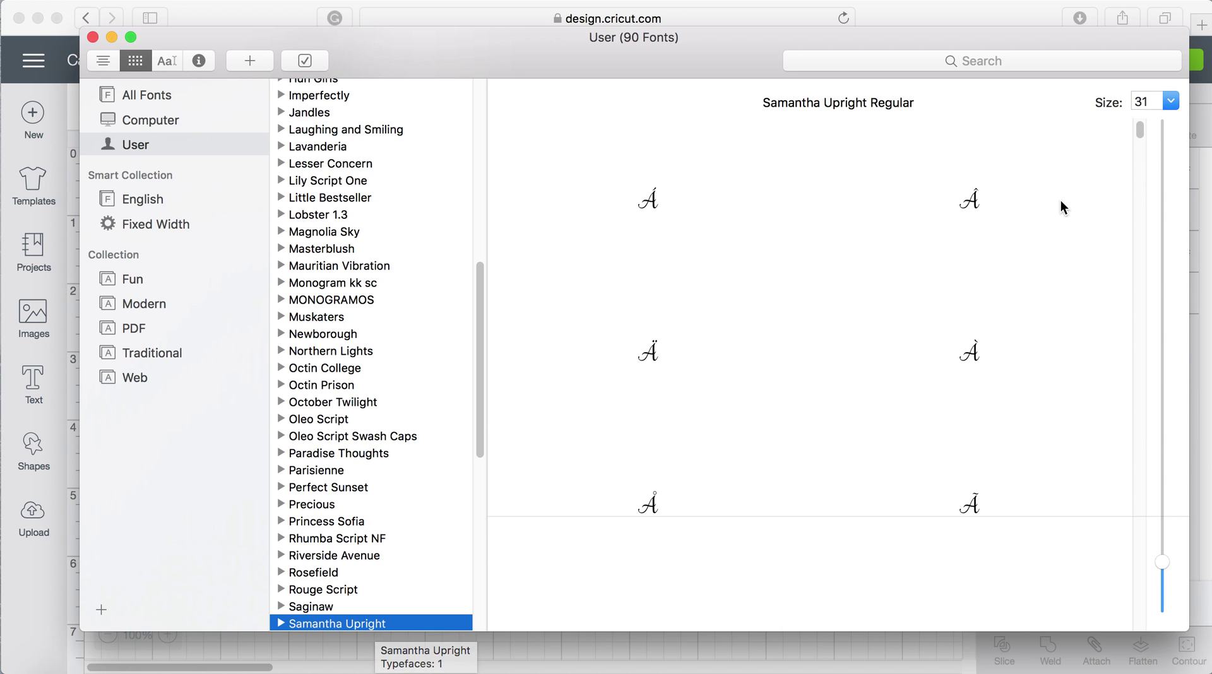
pyautogui.moveTo(1141, 129); pyautogui.dragTo(1144, 279)
pyautogui.click(972, 316)
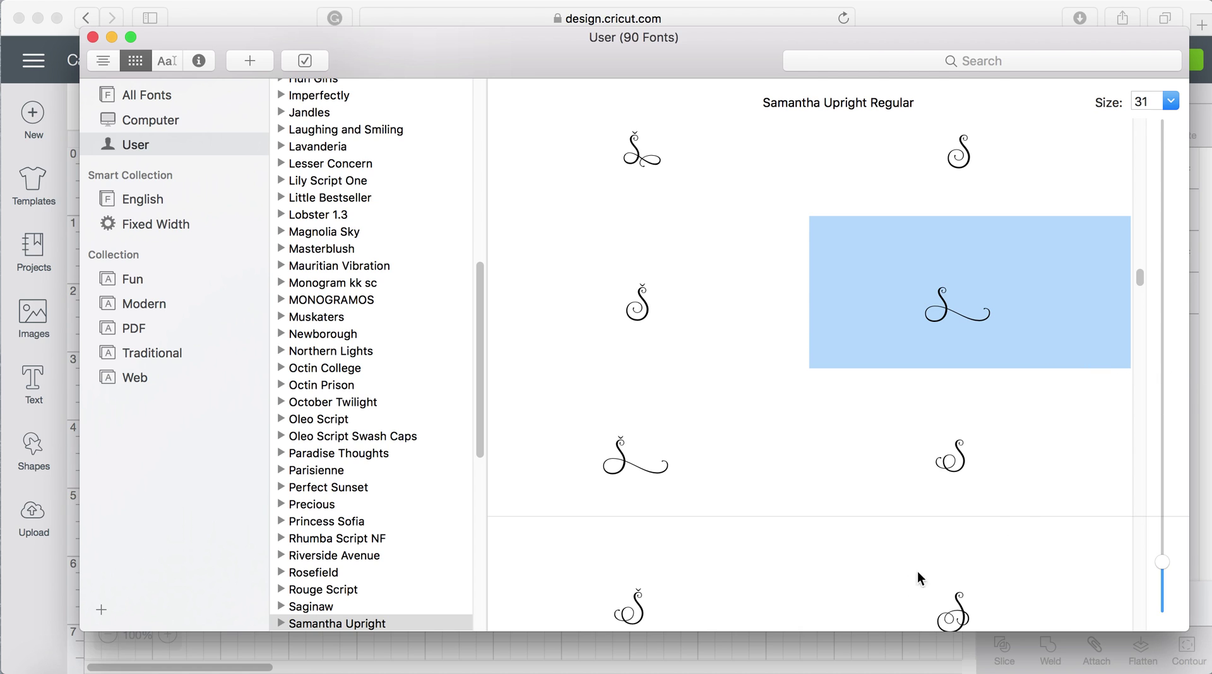
pyautogui.click(861, 657)
# Swap Scarlett's plain S for the pasted long-tailed swash S and move the word lower-left.
pyautogui.click(396, 288)
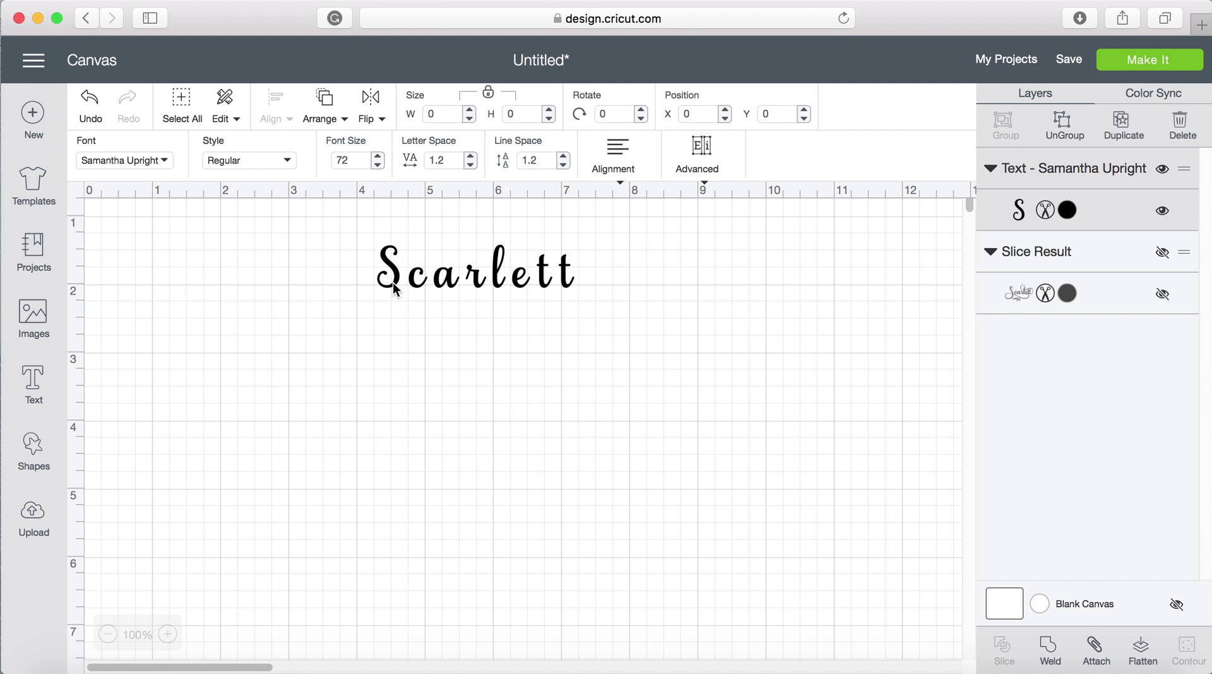
pyautogui.doubleClick(393, 288)
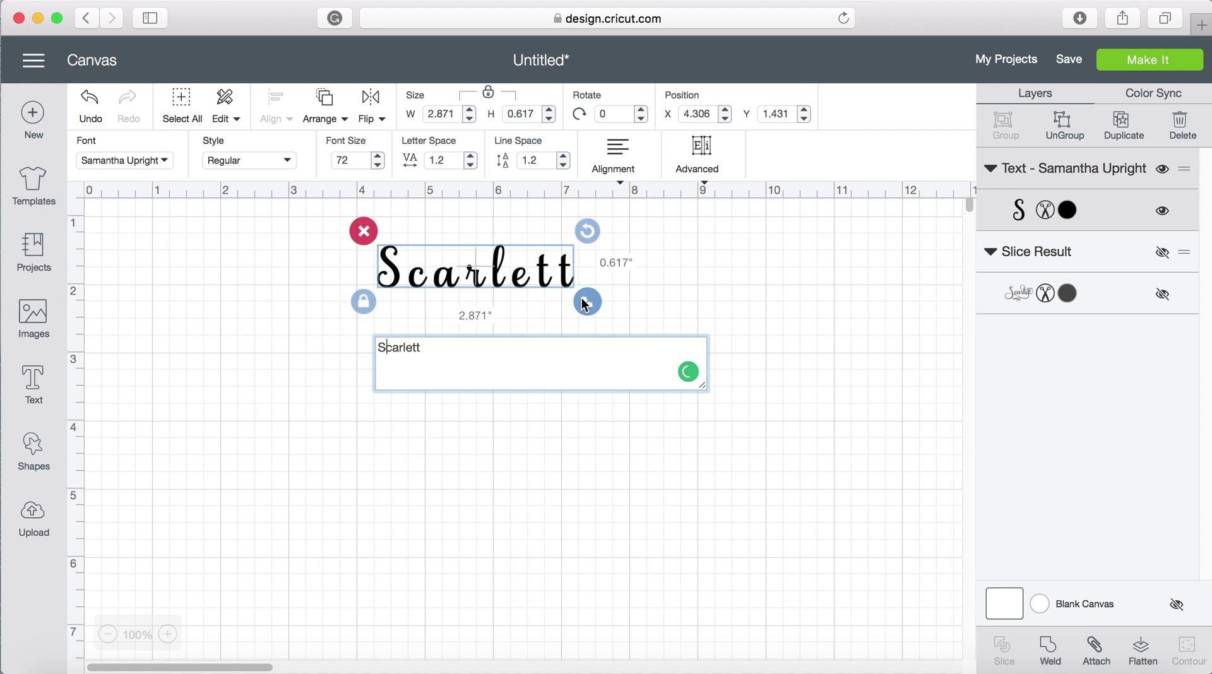
pyautogui.press('BackSpace')
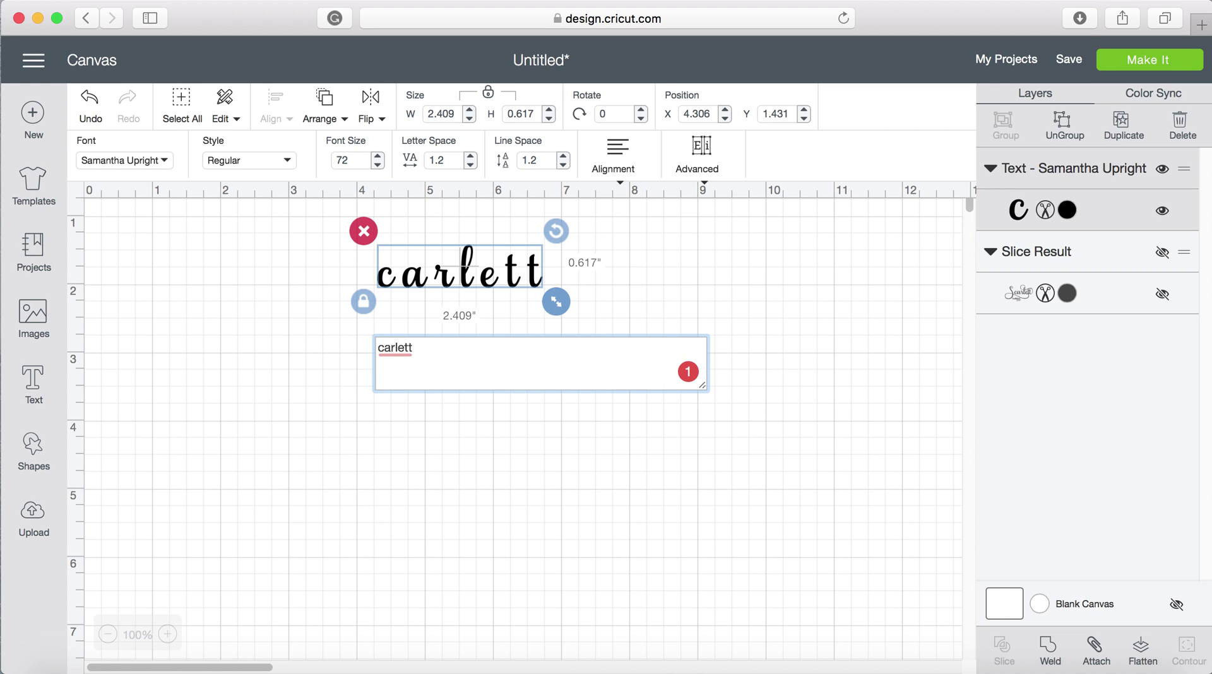
pyautogui.write('□')
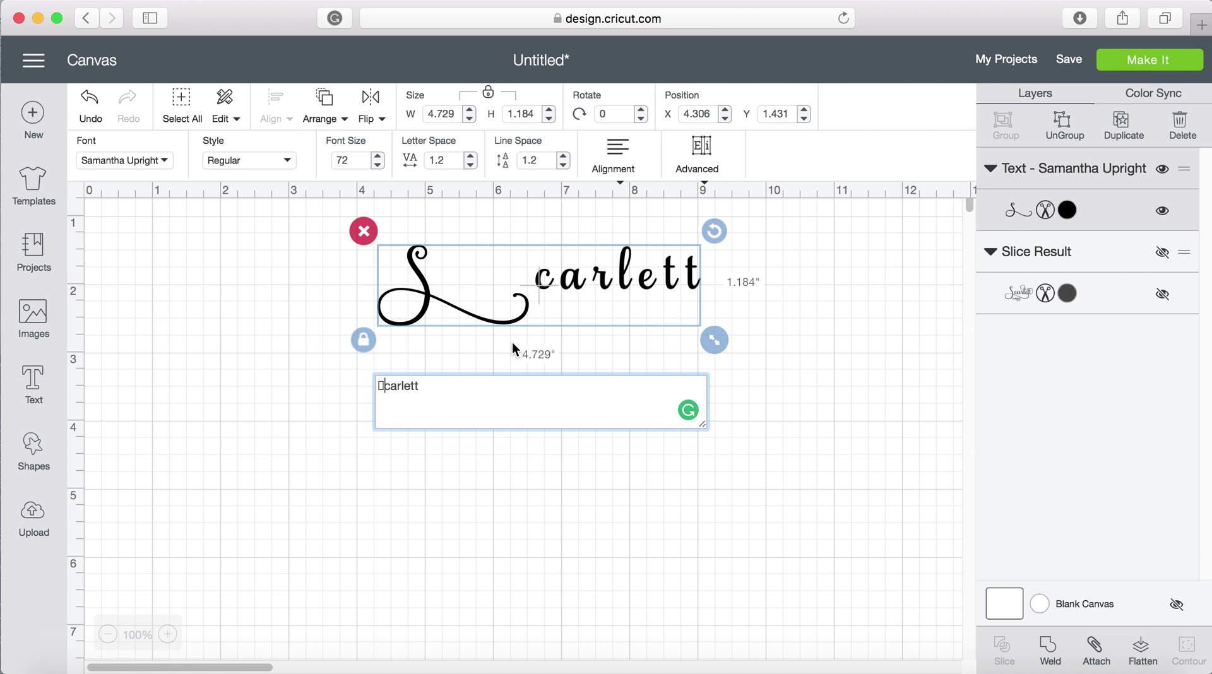
pyautogui.moveTo(485, 320); pyautogui.dragTo(466, 403)
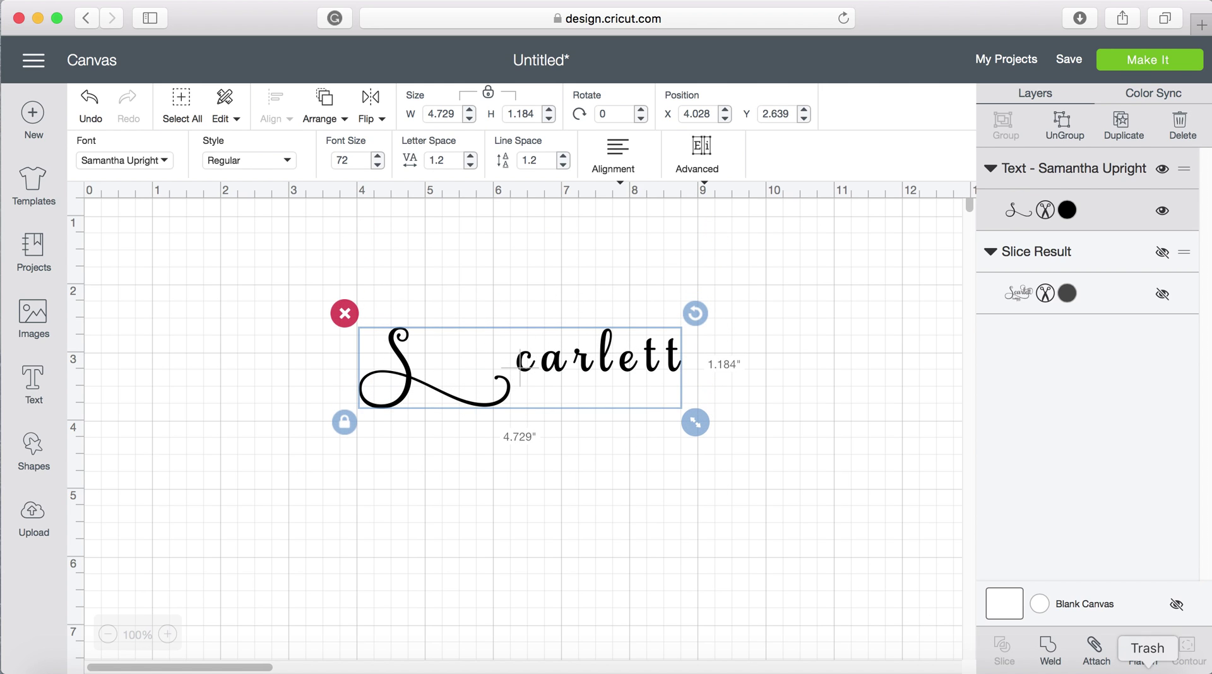
pyautogui.click(1079, 669)
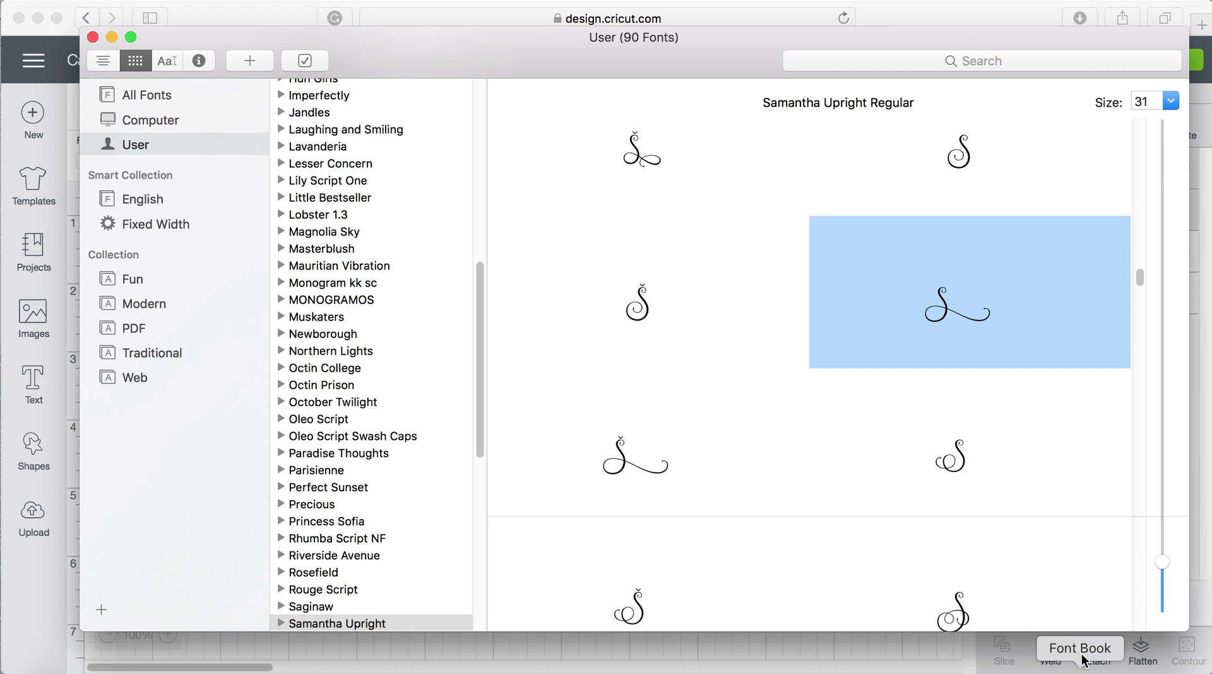
# Scroll the Samantha Upright glyph grid and select the swash t with the curled flourish.
pyautogui.moveTo(1140, 279); pyautogui.dragTo(1141, 529)
pyautogui.scroll(3, 1009, 385)
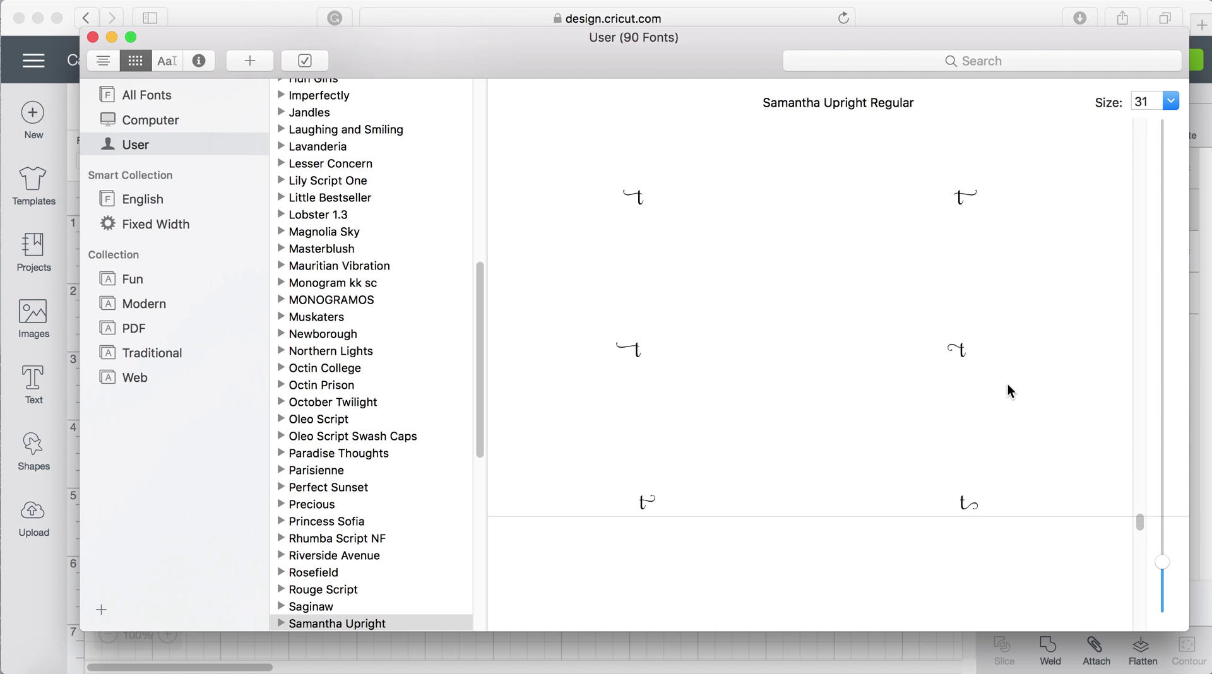
pyautogui.scroll(-3, 1003, 388)
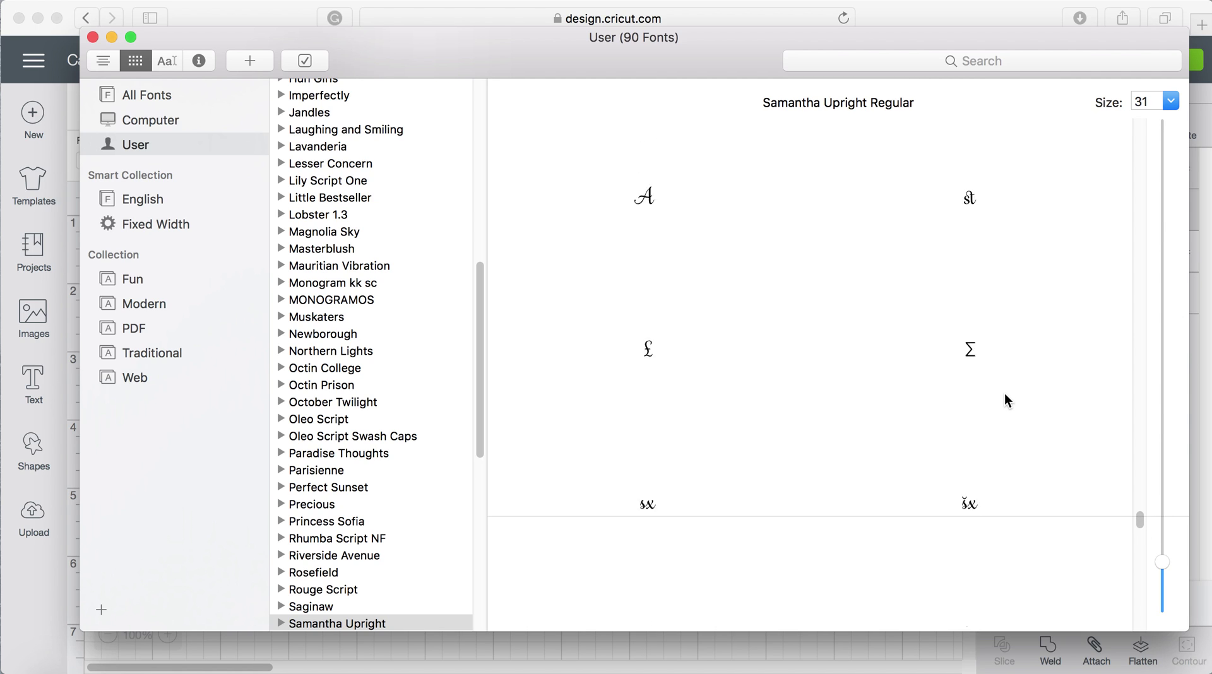
pyautogui.scroll(-5, 1005, 397)
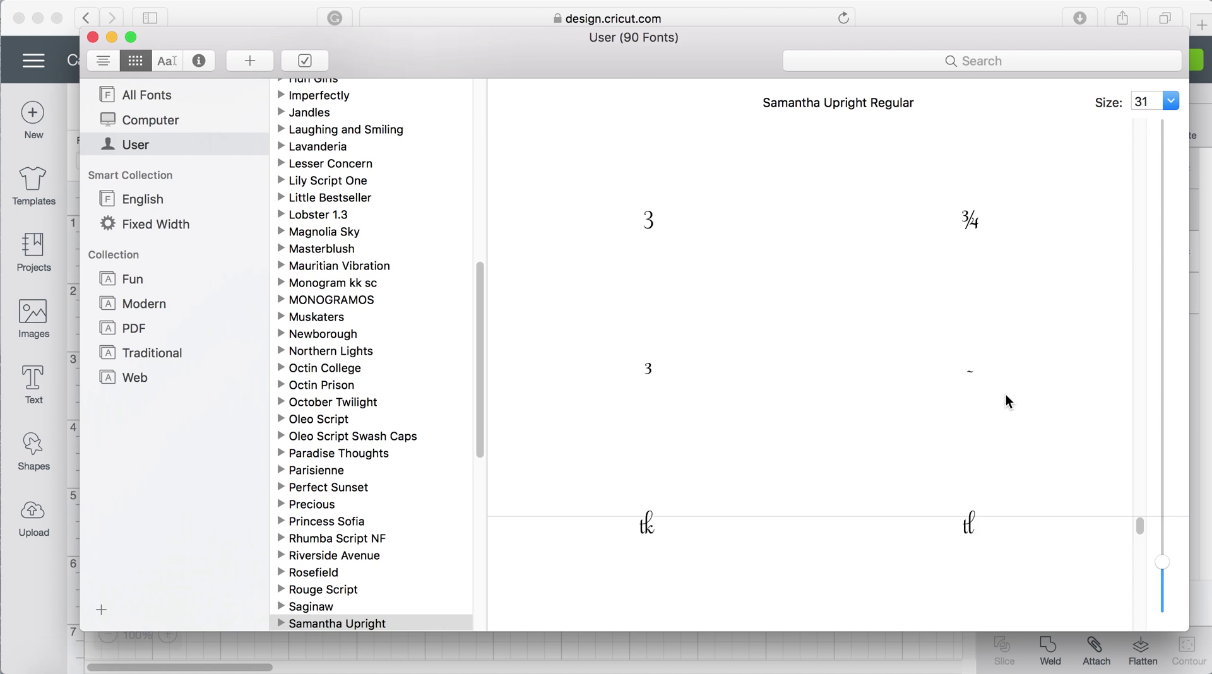
pyautogui.scroll(5, 1007, 403)
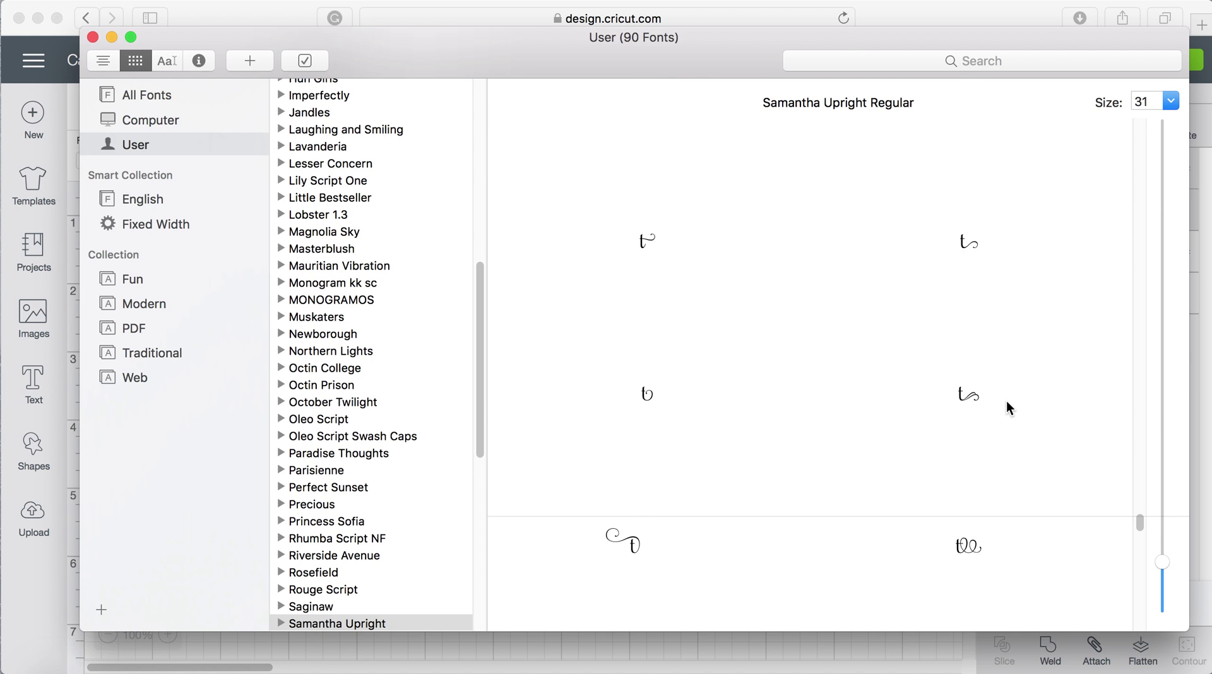
pyautogui.scroll(5, 1006, 403)
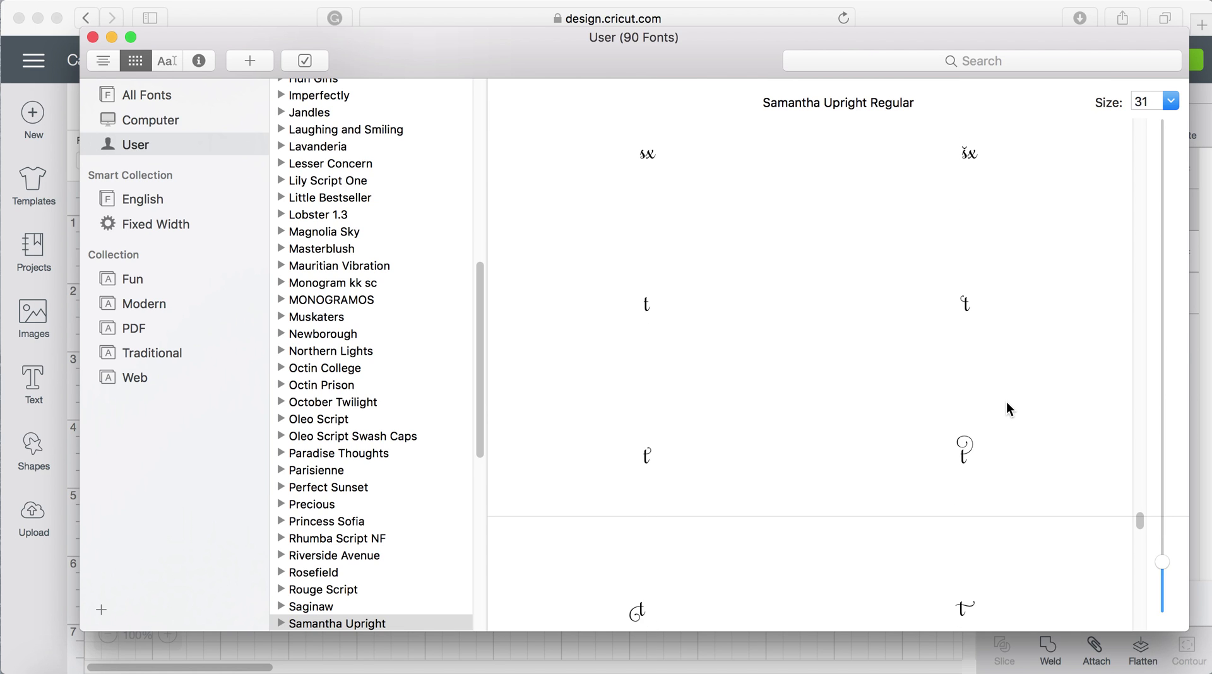
pyautogui.scroll(-5, 1005, 401)
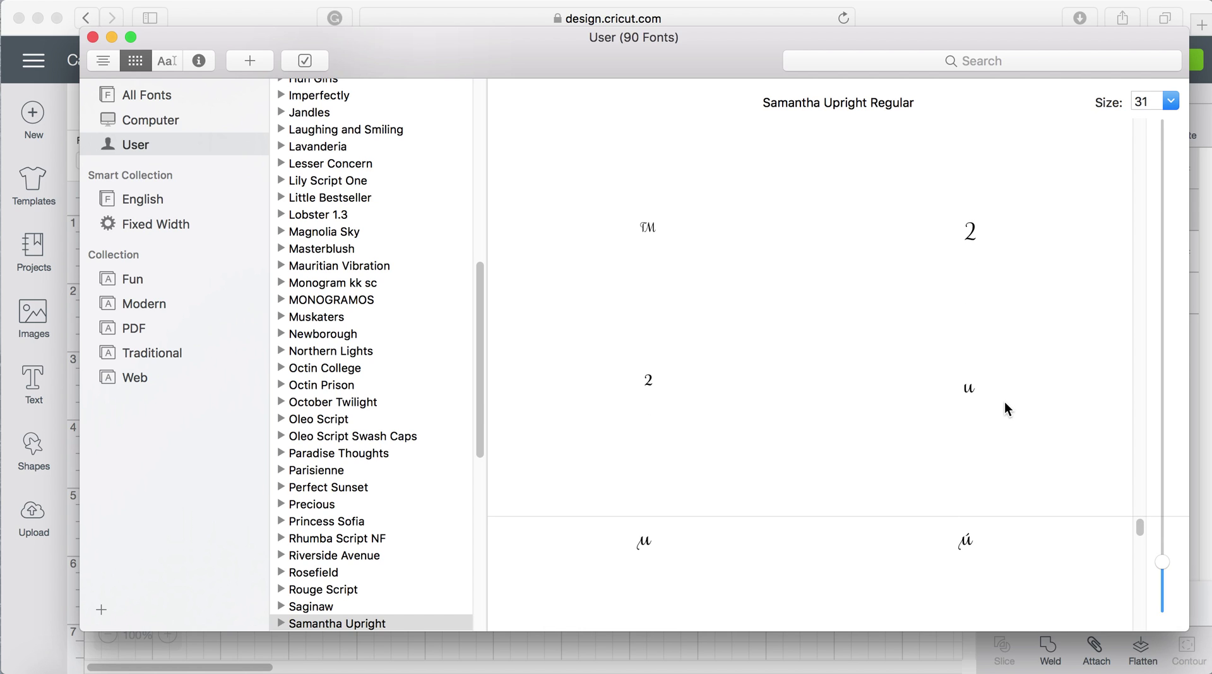
pyautogui.scroll(3, 1005, 408)
pyautogui.scroll(3, 1005, 401)
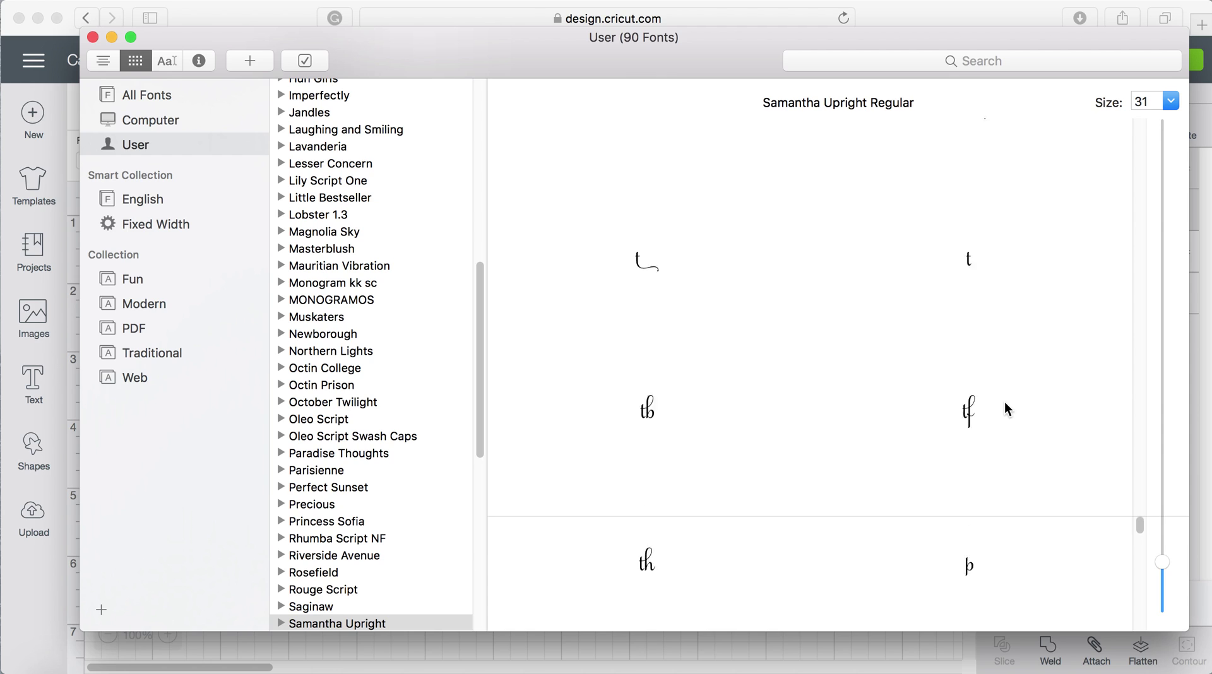
pyautogui.scroll(1, 1005, 407)
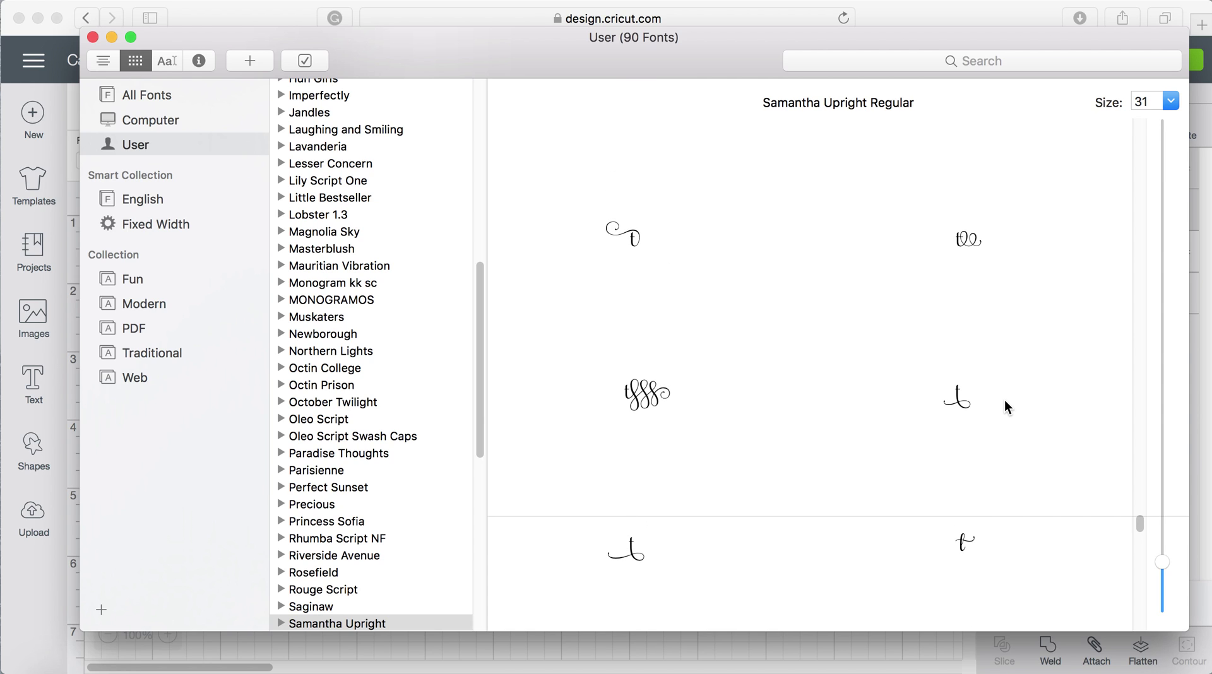
pyautogui.click(618, 238)
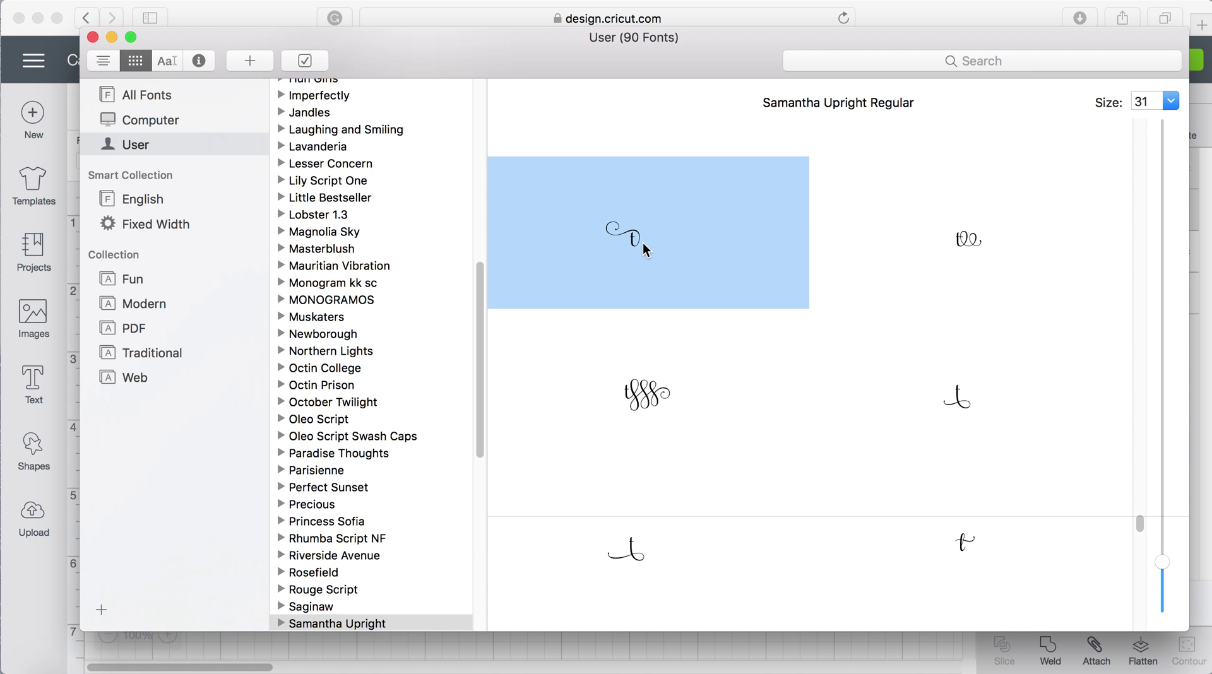
# Replace the final plain t of Scarlett with the pasted curled swash t.
pyautogui.click(219, 650)
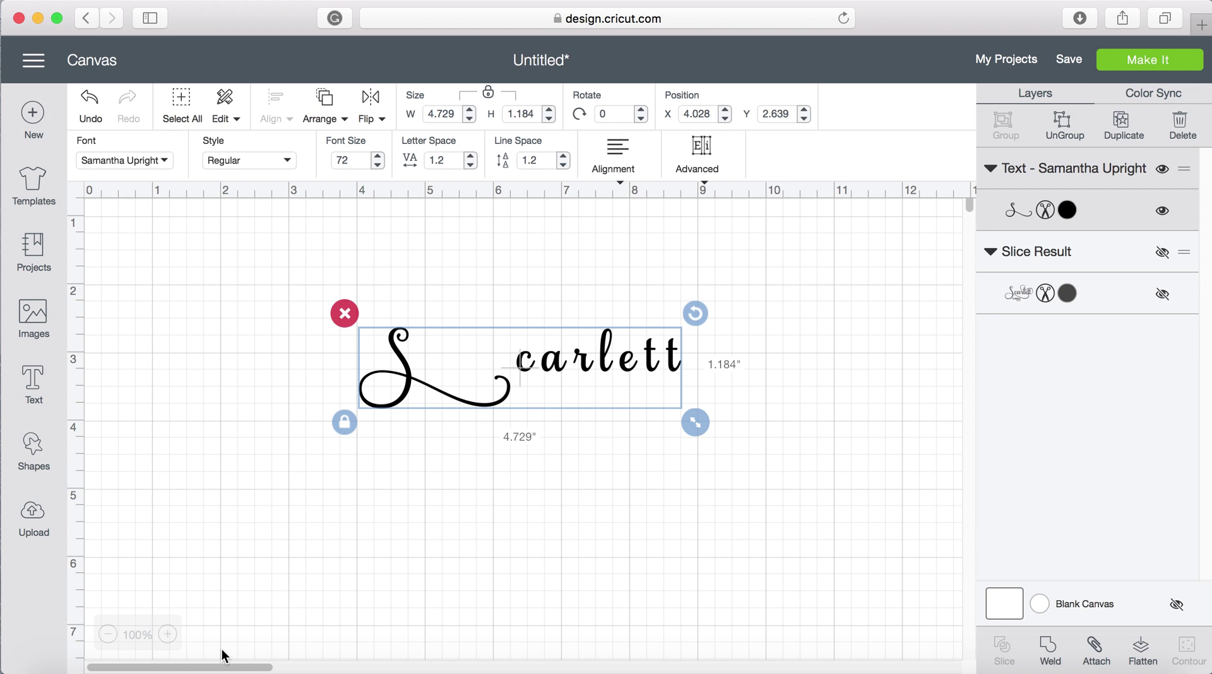
pyautogui.doubleClick(676, 355)
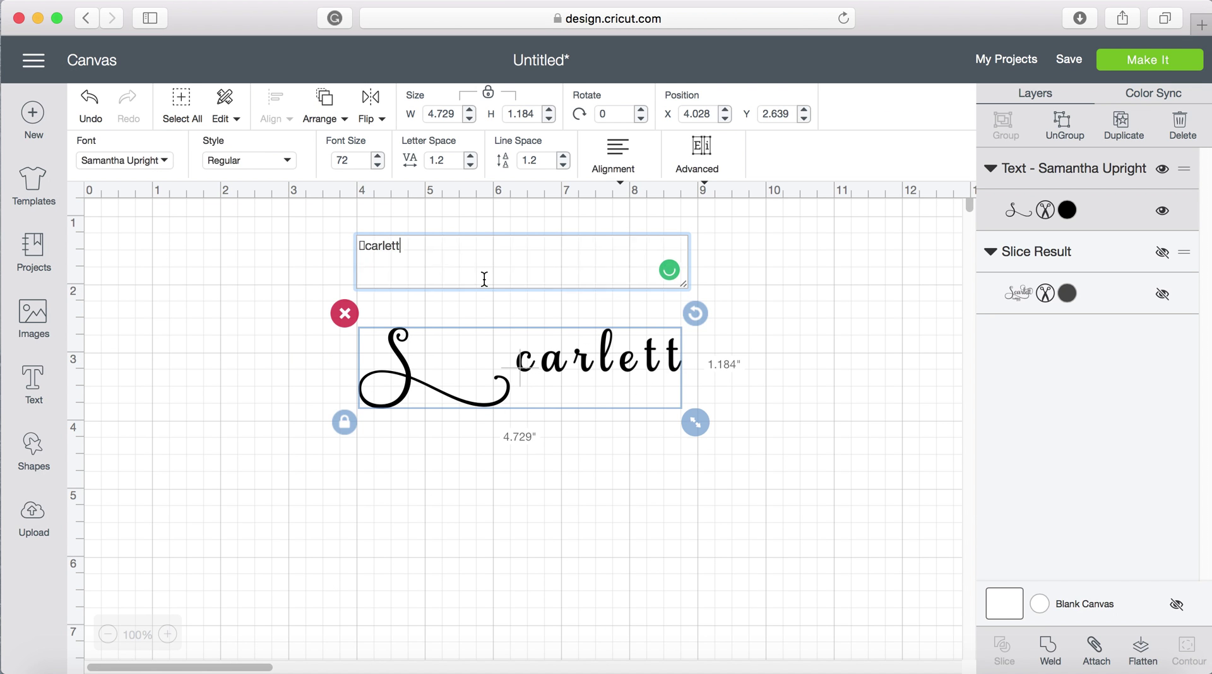
pyautogui.click(485, 276)
pyautogui.press('BackSpace')
pyautogui.press('super+v')
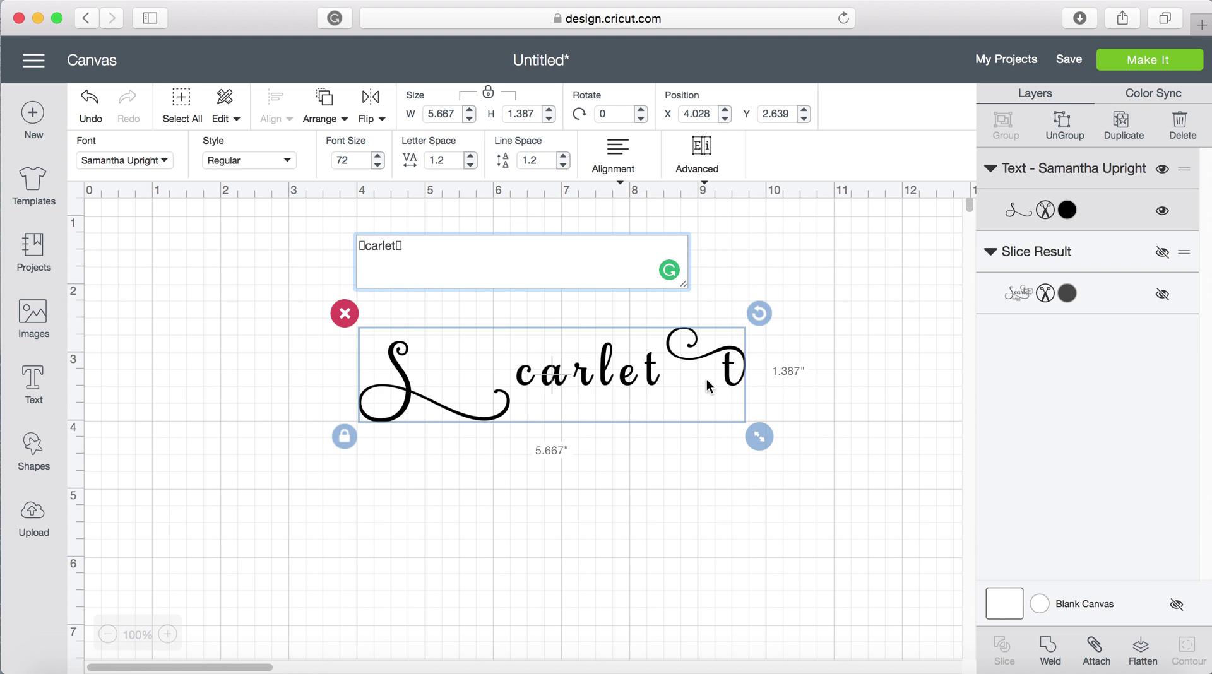
# Tighten Scarlett's letter spacing below zero, aiming for -0.2.
pyautogui.click(470, 166)
pyautogui.click(470, 166)
pyautogui.click(470, 166)
pyautogui.click(470, 166)
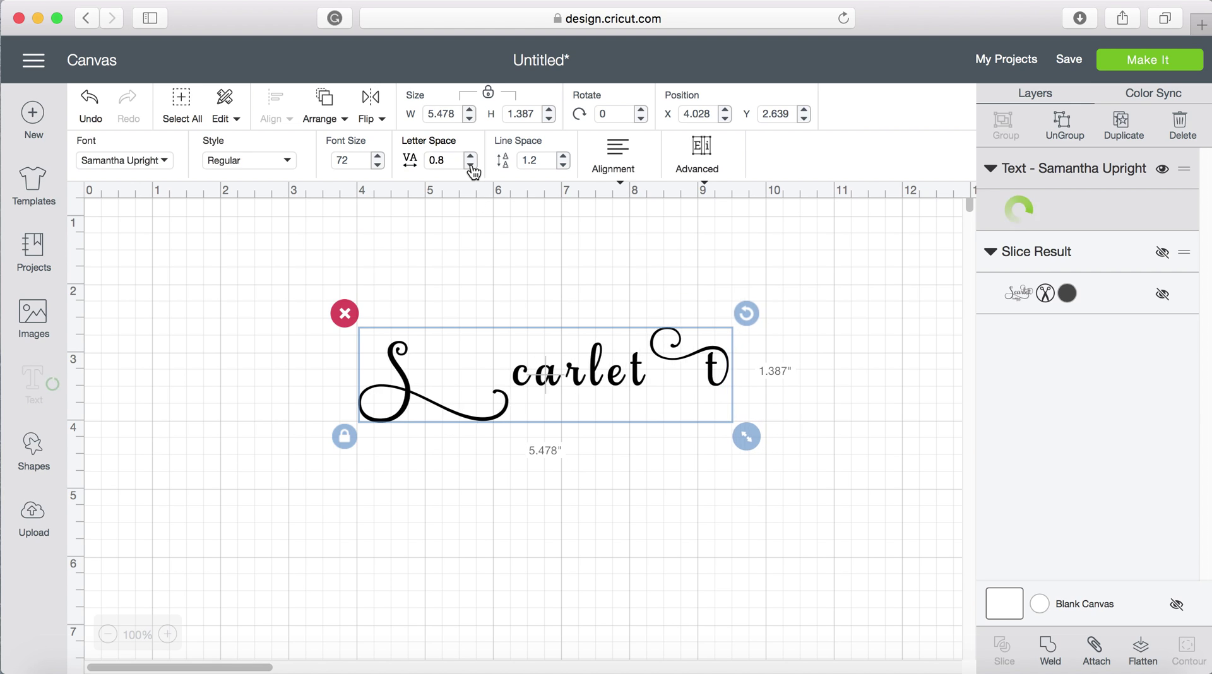
pyautogui.click(471, 166)
pyautogui.click(470, 166)
pyautogui.click(470, 166)
pyautogui.click(471, 166)
pyautogui.click(470, 166)
pyautogui.click(470, 166)
pyautogui.click(470, 166)
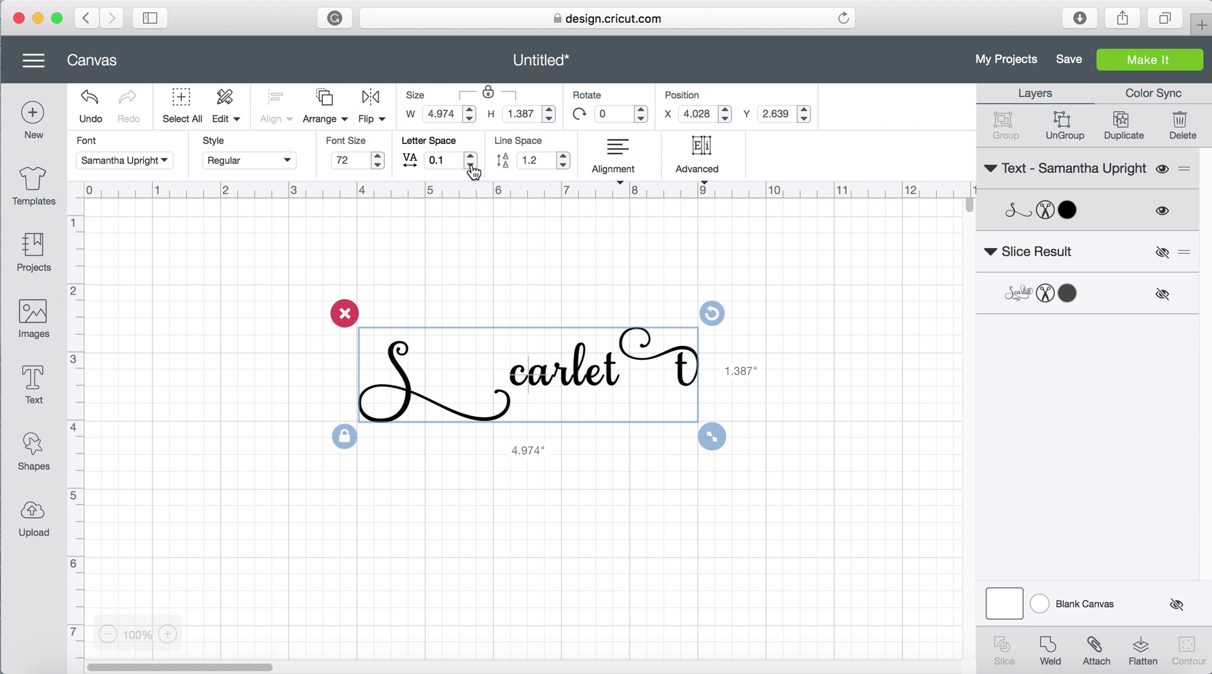
pyautogui.click(470, 166)
pyautogui.click(470, 166)
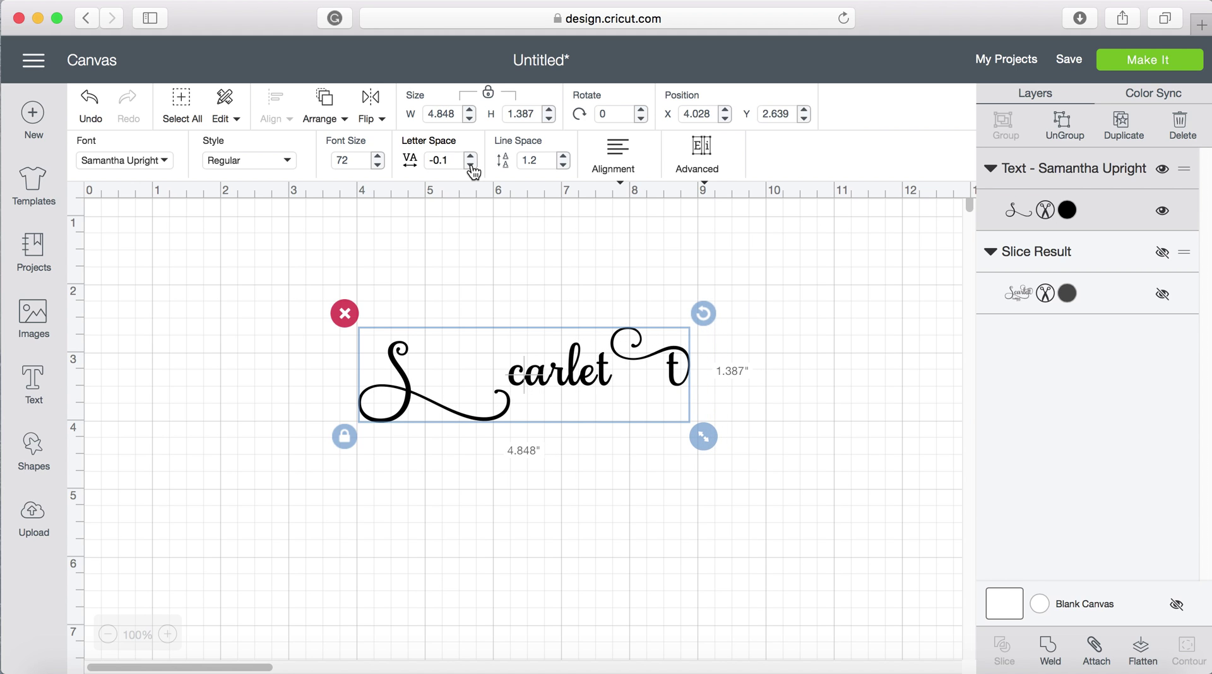
pyautogui.click(470, 166)
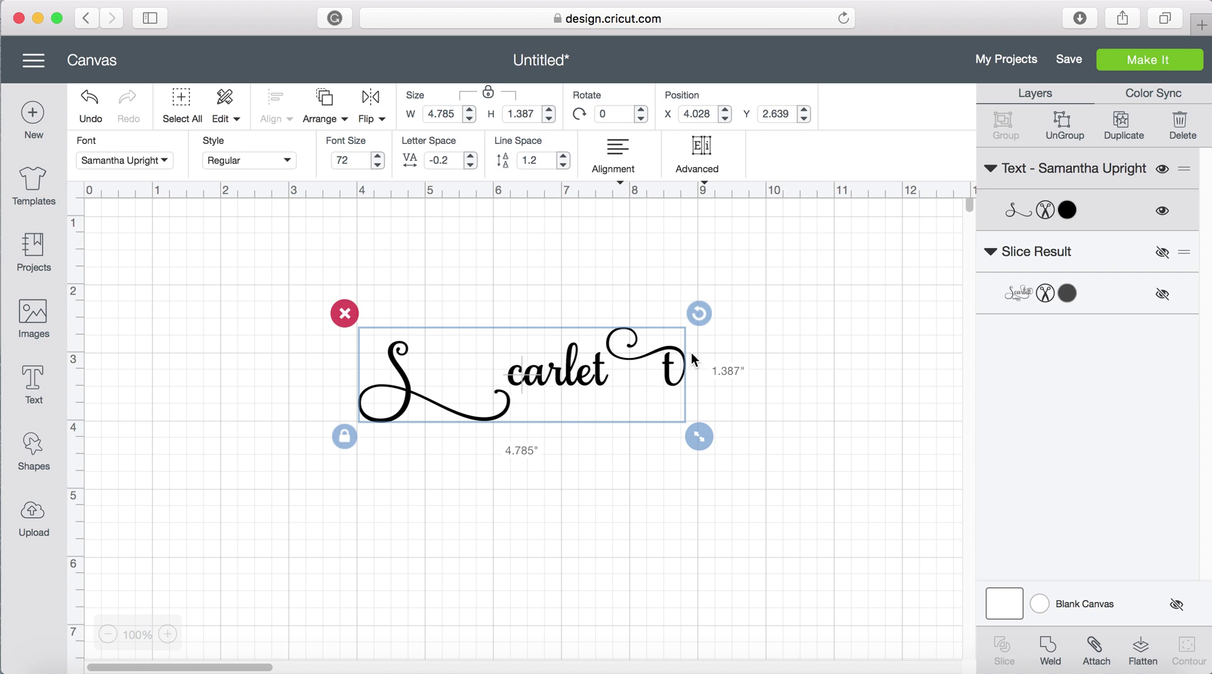
# Ungroup Scarlett and slide the t, end curl and S swash into place against carlett.
pyautogui.click(1053, 131)
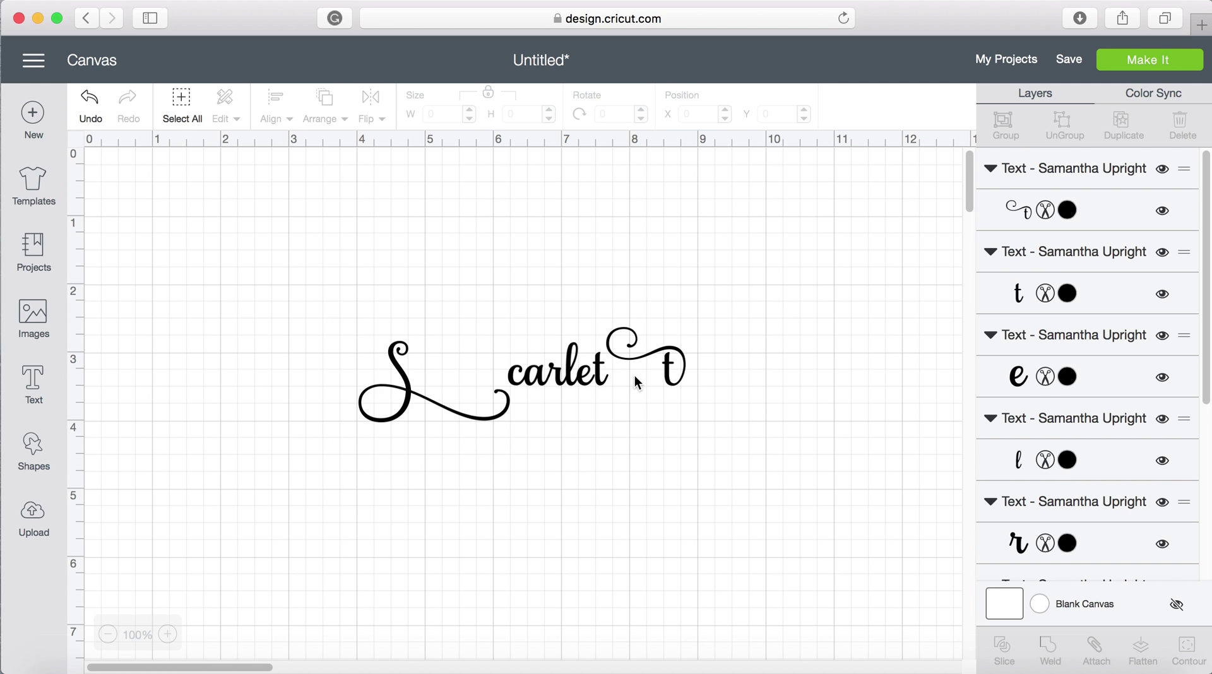
pyautogui.click(604, 378)
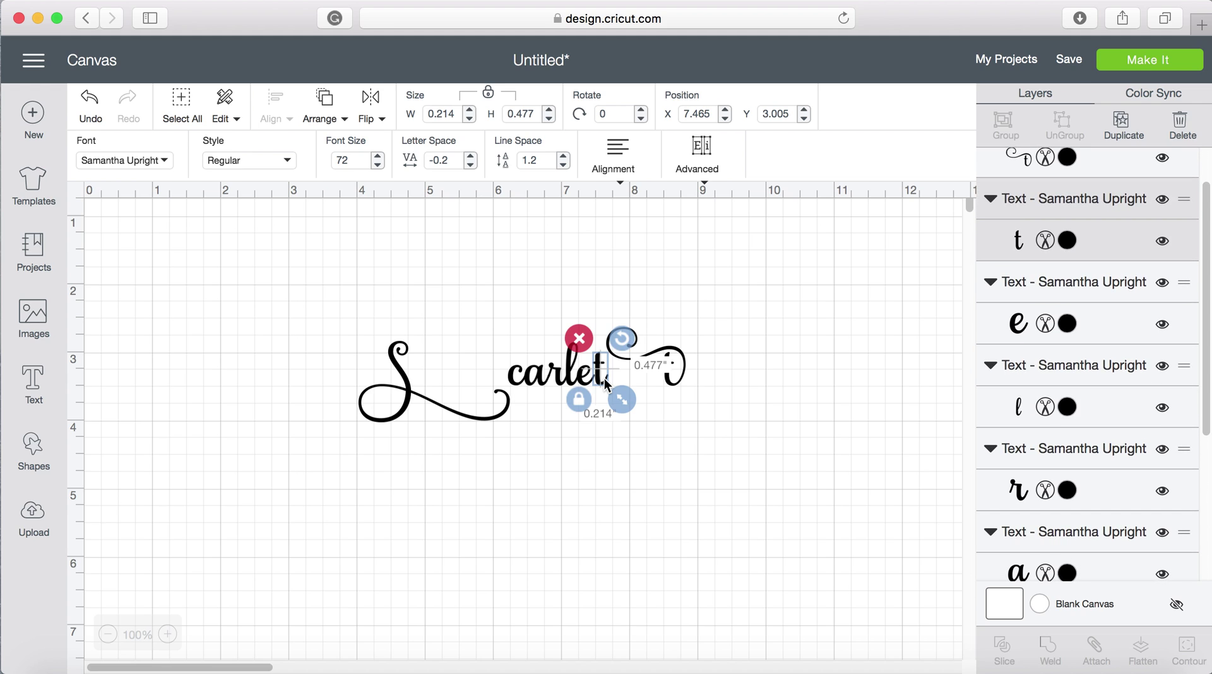
pyautogui.moveTo(604, 377); pyautogui.dragTo(601, 377)
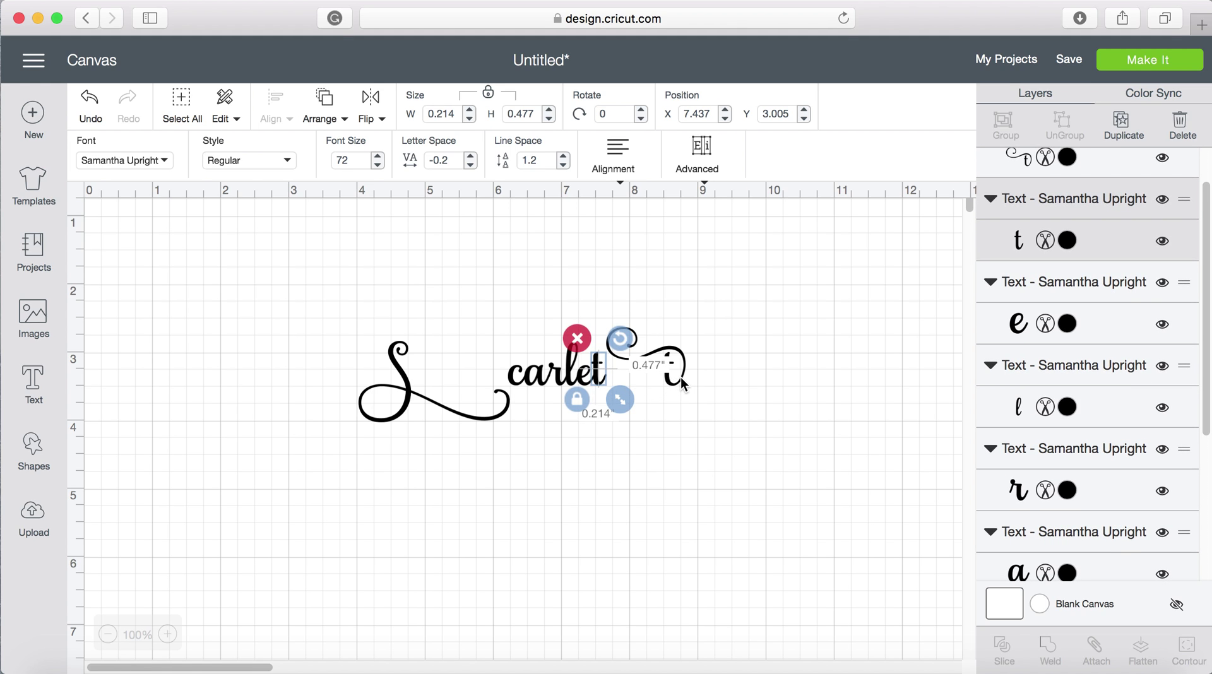
pyautogui.moveTo(678, 379); pyautogui.dragTo(619, 376)
pyautogui.moveTo(379, 409); pyautogui.dragTo(470, 396)
# Select all the Scarlett letters, weld them, and move the result up and left.
pyautogui.click(764, 387)
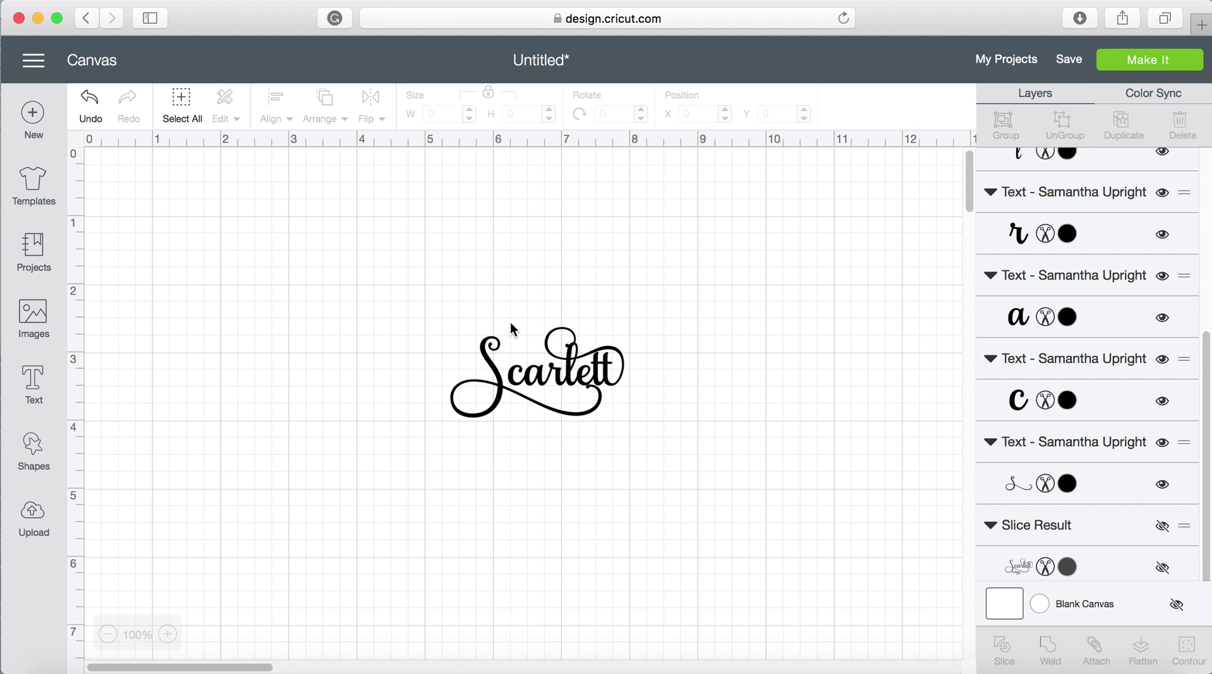
pyautogui.moveTo(424, 294); pyautogui.dragTo(634, 444)
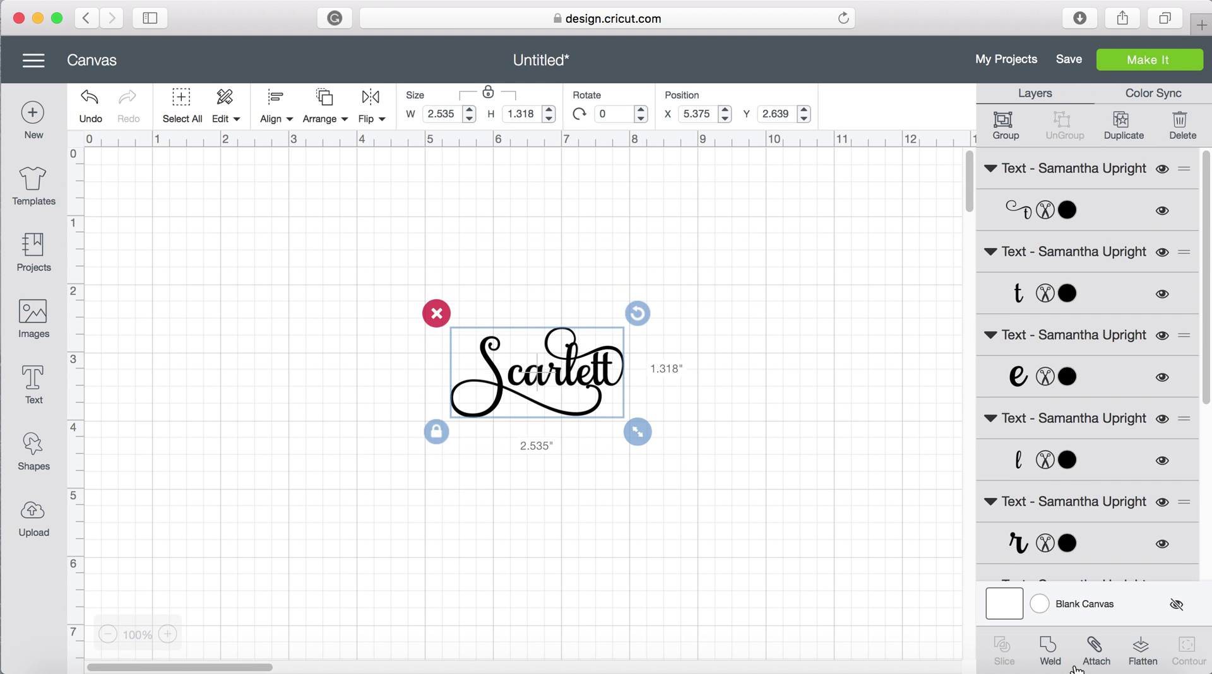
pyautogui.click(1057, 659)
pyautogui.moveTo(558, 379); pyautogui.dragTo(455, 242)
# Add 'Established' text with its letter spacing tightened to -0.2.
pyautogui.click(22, 386)
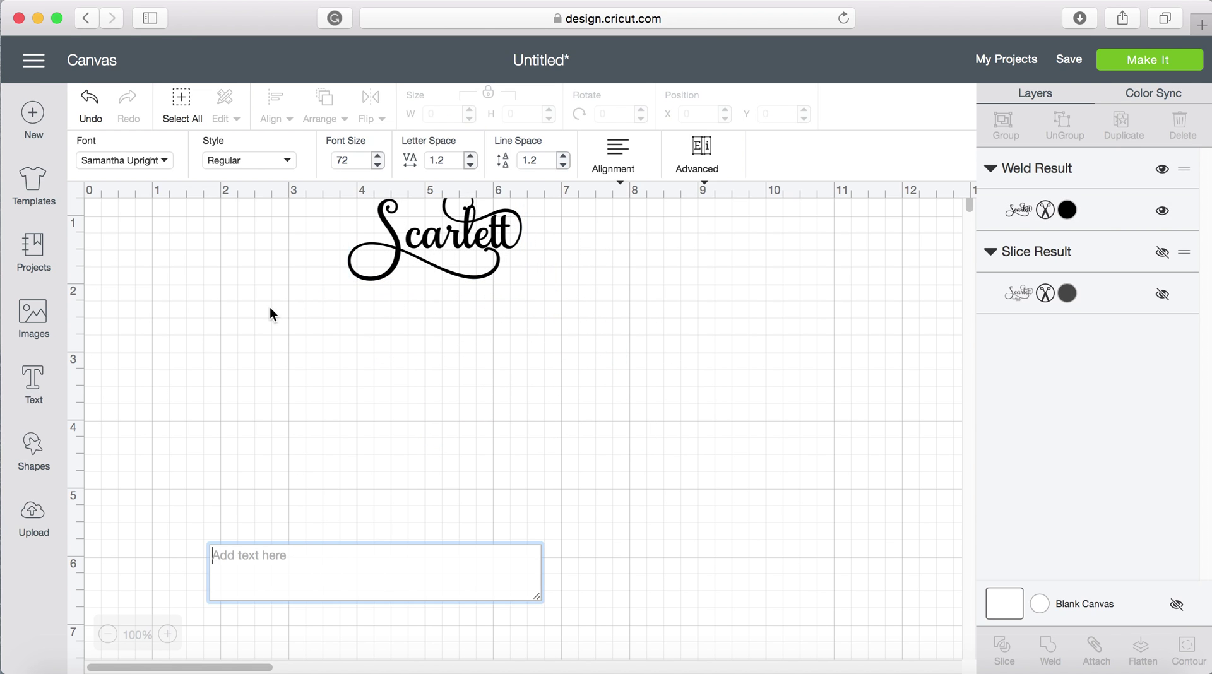
pyautogui.write('Es')
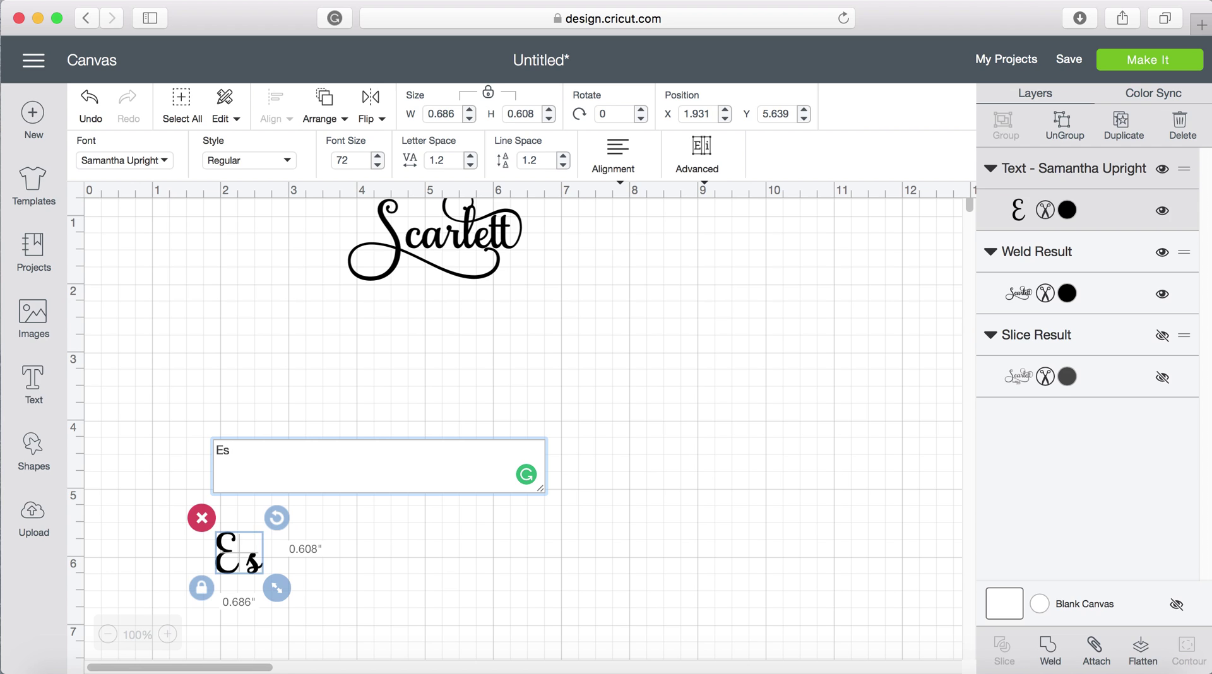
pyautogui.write('tab')
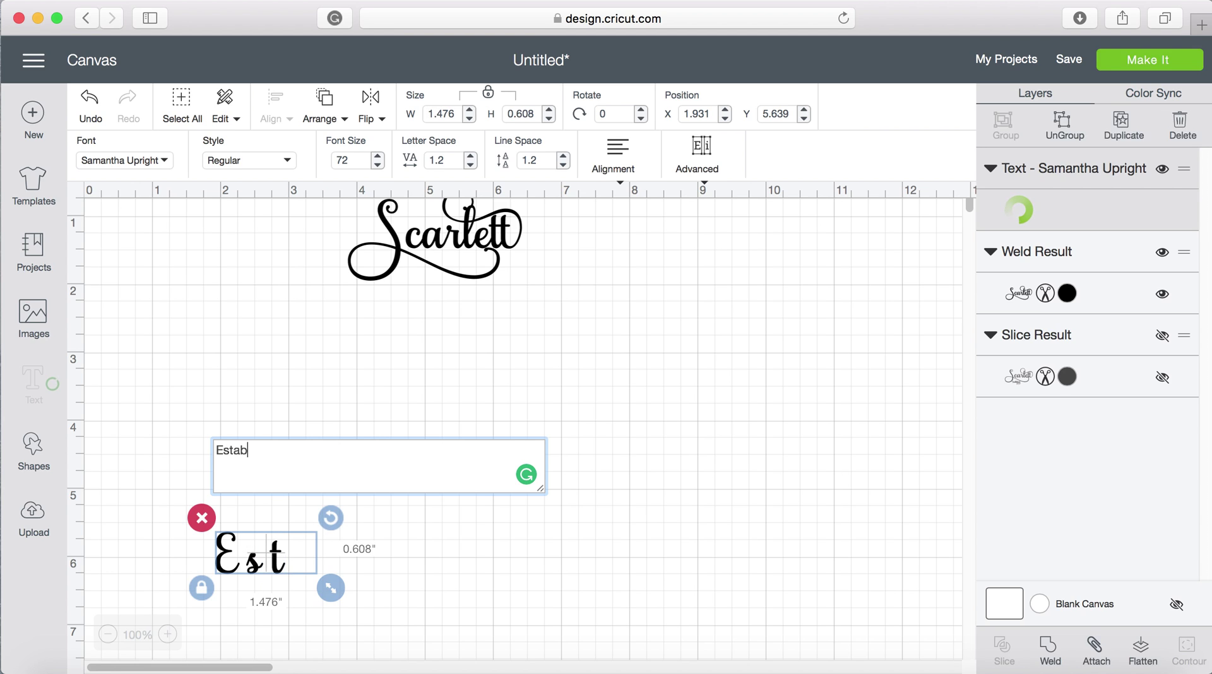
pyautogui.write('lished')
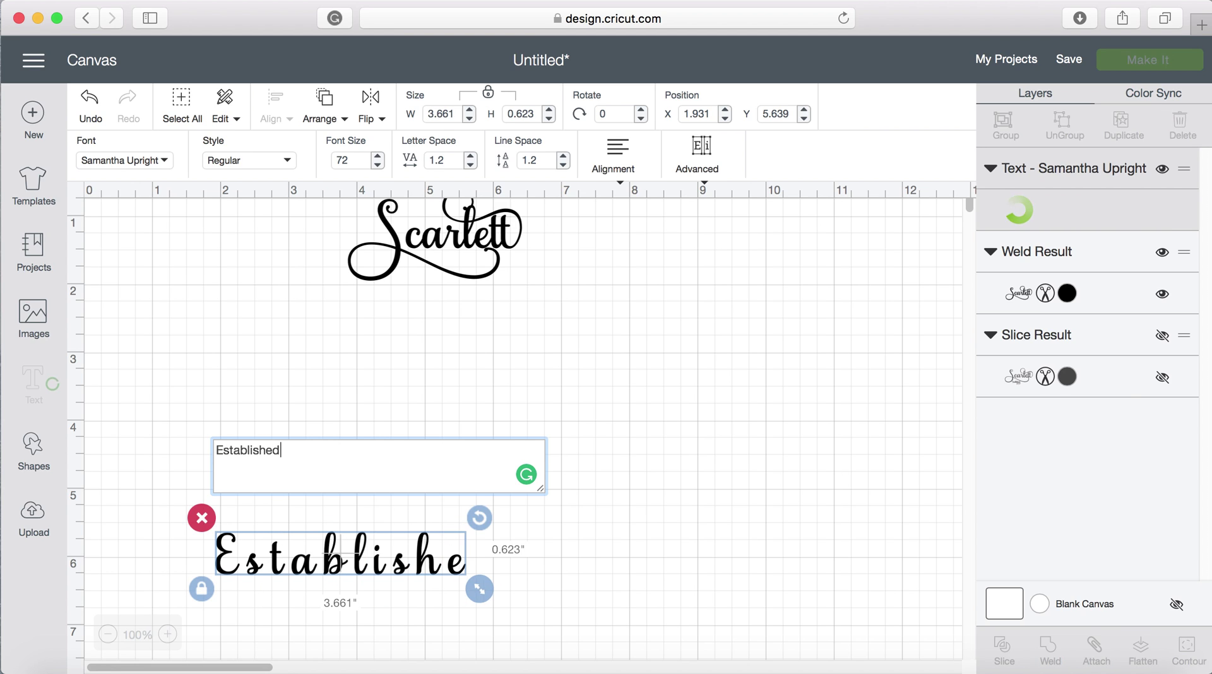
pyautogui.click(470, 166)
pyautogui.click(470, 165)
pyautogui.click(470, 165)
pyautogui.click(470, 165)
pyautogui.click(470, 164)
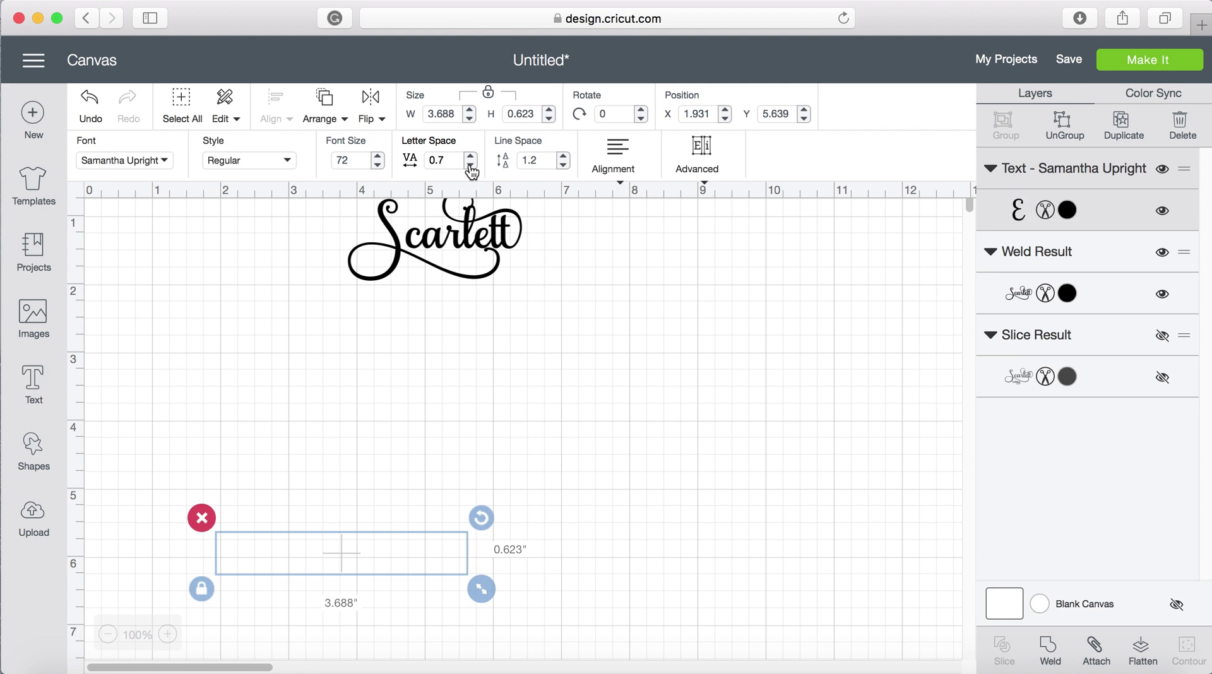
pyautogui.click(470, 164)
pyautogui.click(471, 165)
pyautogui.click(470, 165)
pyautogui.click(470, 165)
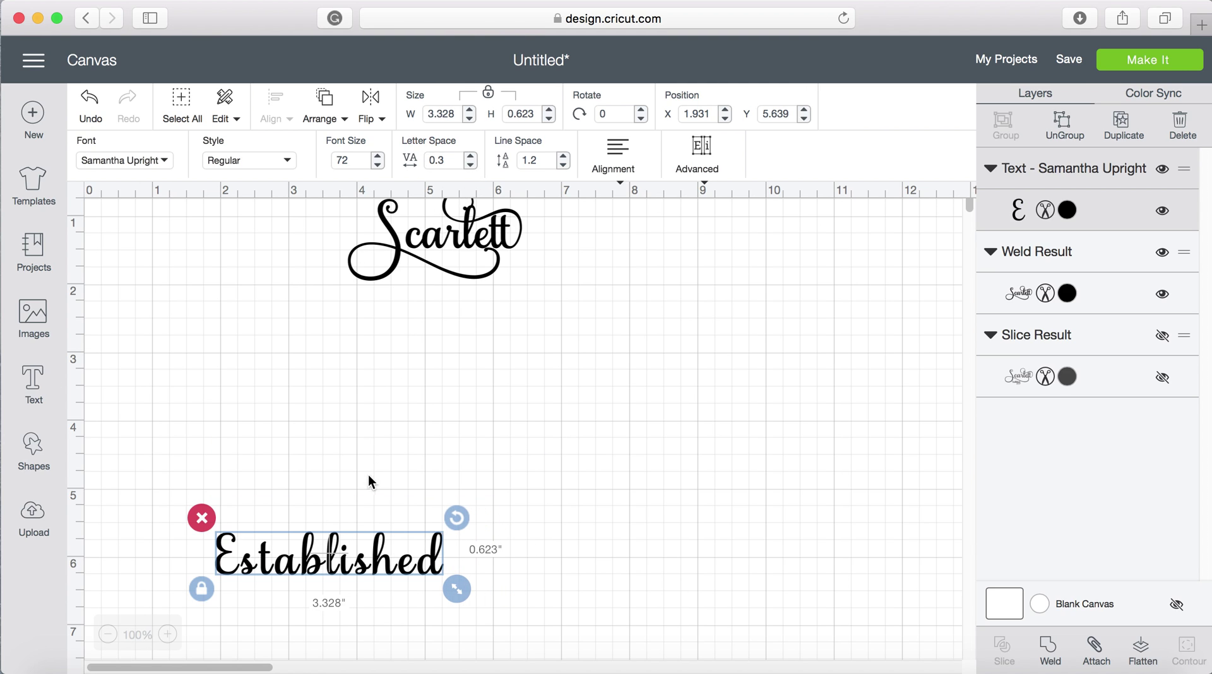
pyautogui.click(470, 164)
pyautogui.click(470, 165)
pyautogui.click(471, 165)
pyautogui.click(470, 165)
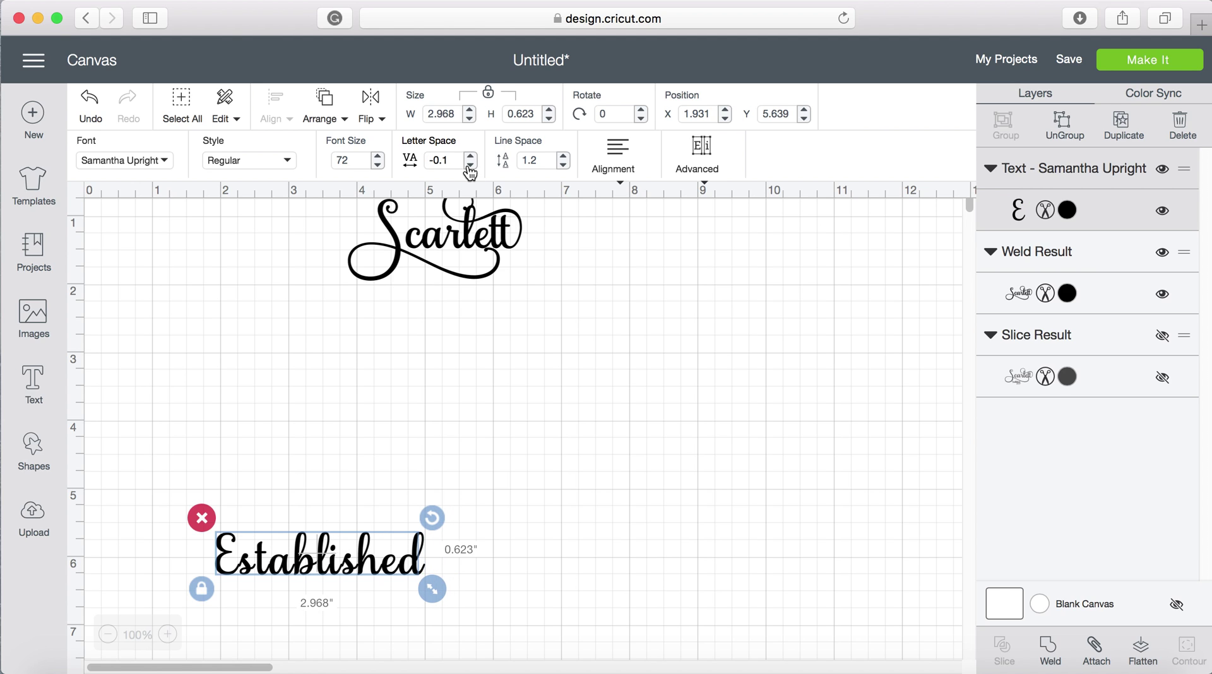
pyautogui.click(470, 164)
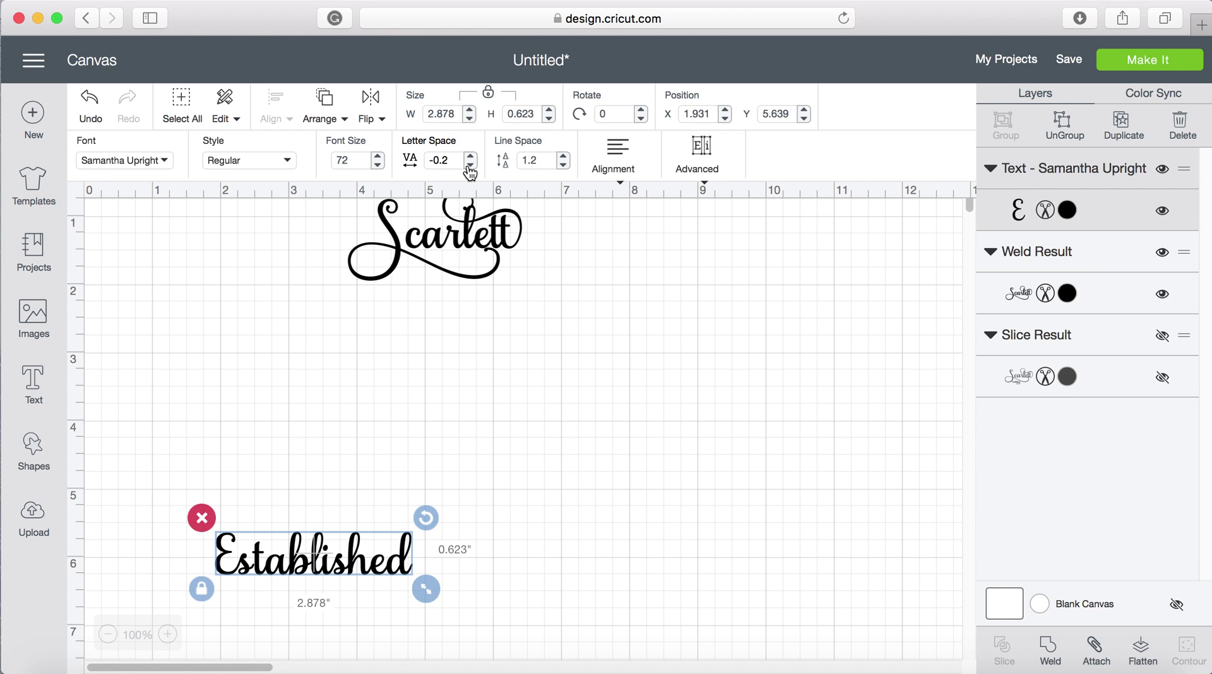
# Enlarge the welded Scarlett to about 5.91 in wide.
pyautogui.click(463, 241)
pyautogui.moveTo(462, 241); pyautogui.dragTo(448, 279)
pyautogui.moveTo(508, 325); pyautogui.dragTo(750, 456)
pyautogui.moveTo(612, 365); pyautogui.dragTo(548, 323)
# Shrink Established to about 2.35 in wide, tuck it under Scarlett's swash, and weld it.
pyautogui.click(351, 563)
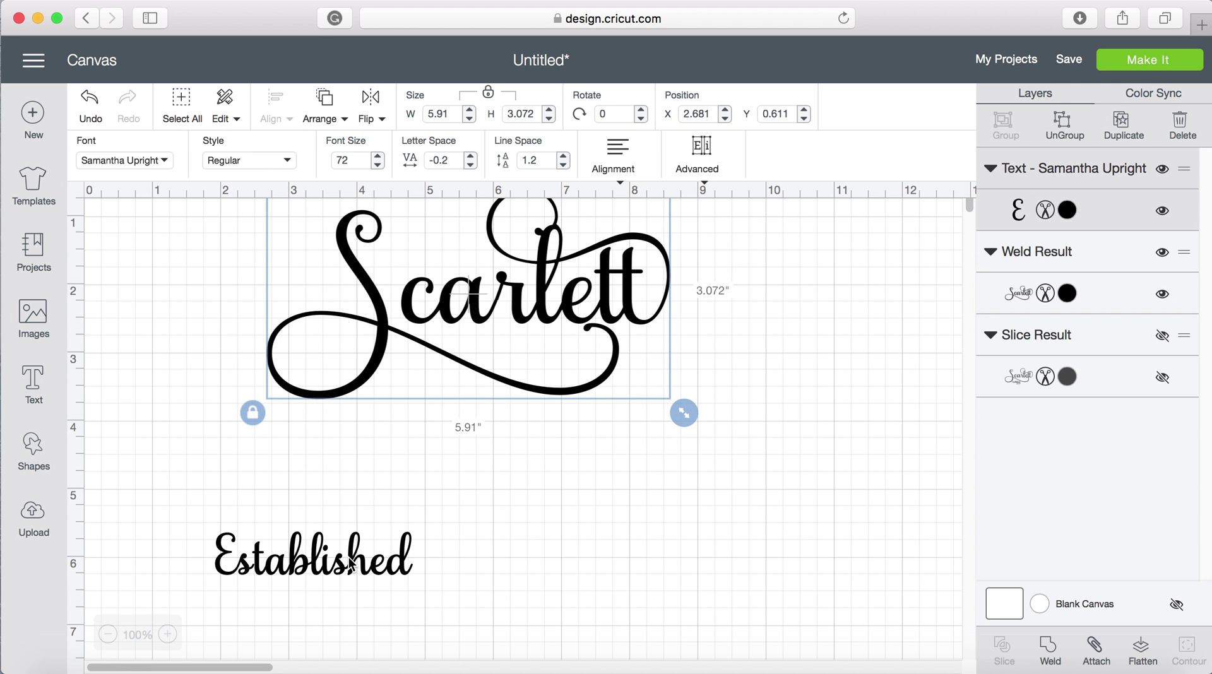
pyautogui.moveTo(374, 571); pyautogui.dragTo(516, 439)
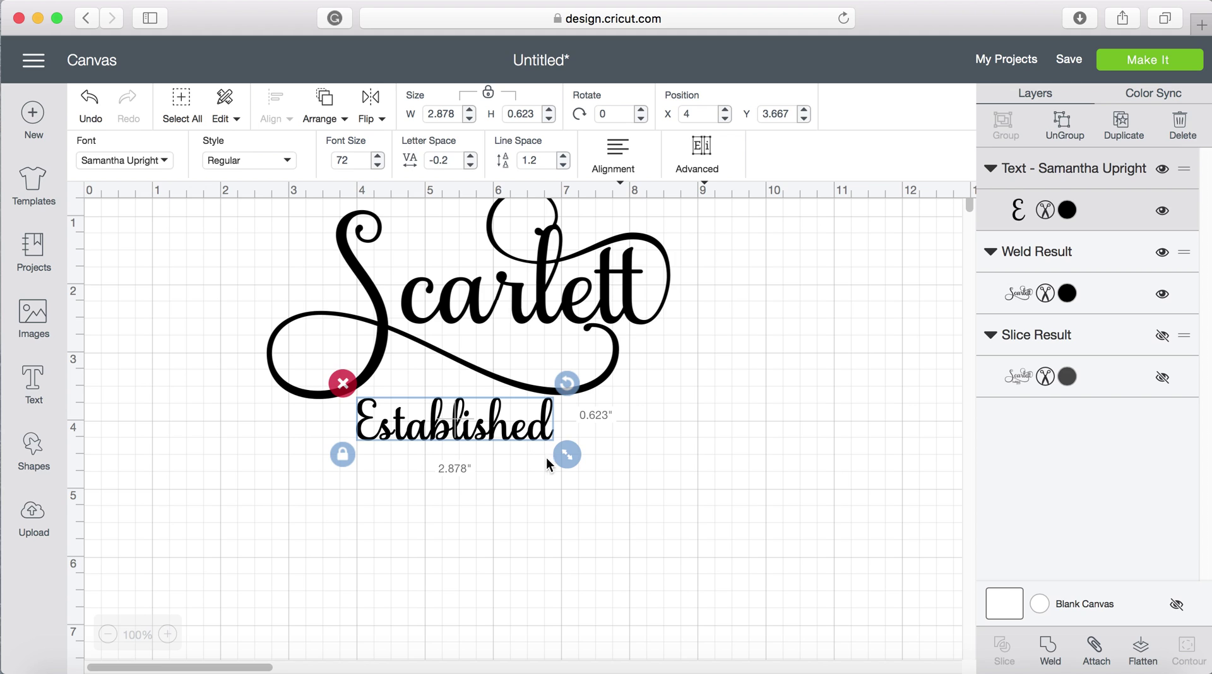
pyautogui.moveTo(576, 470); pyautogui.dragTo(541, 463)
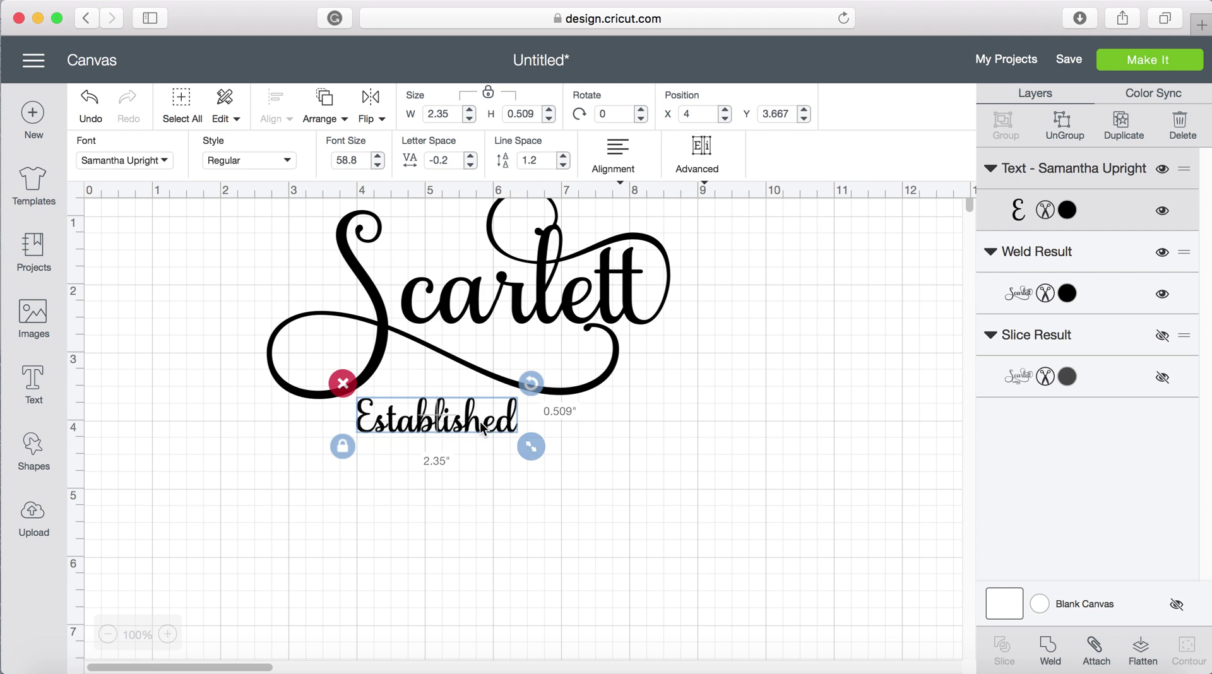
pyautogui.moveTo(482, 428); pyautogui.dragTo(449, 414)
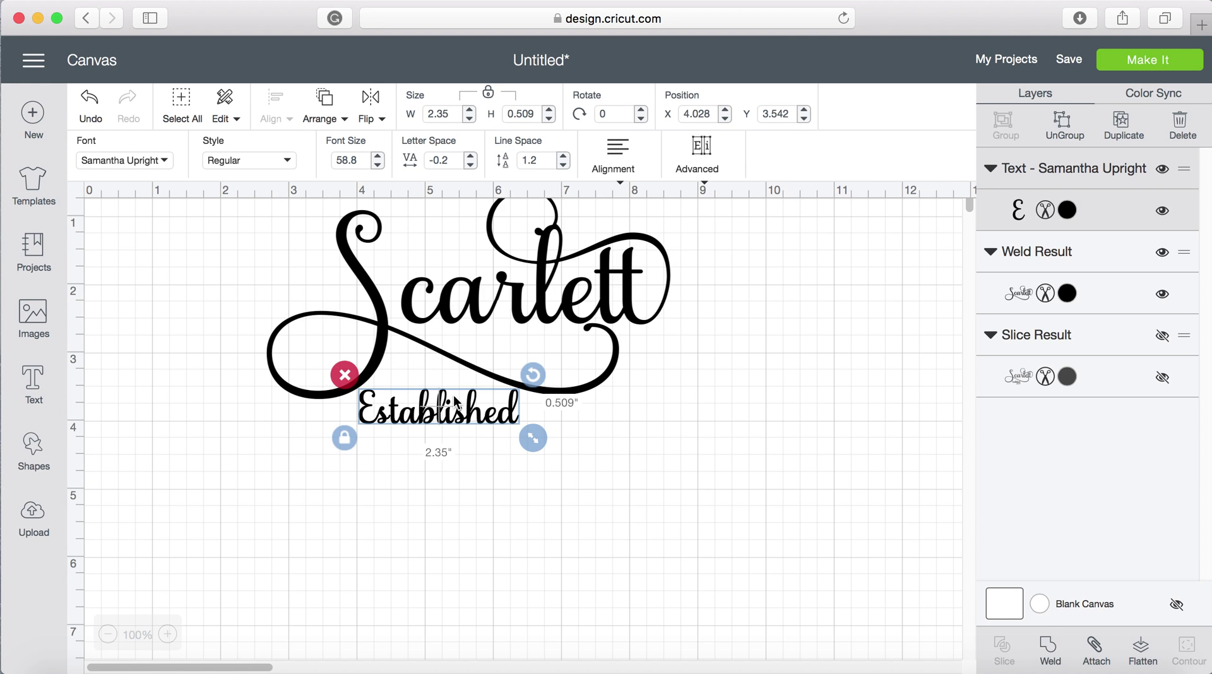
pyautogui.click(1048, 657)
# Add '2017' text shrunk to about 1.155 in wide beneath Established.
pyautogui.click(51, 385)
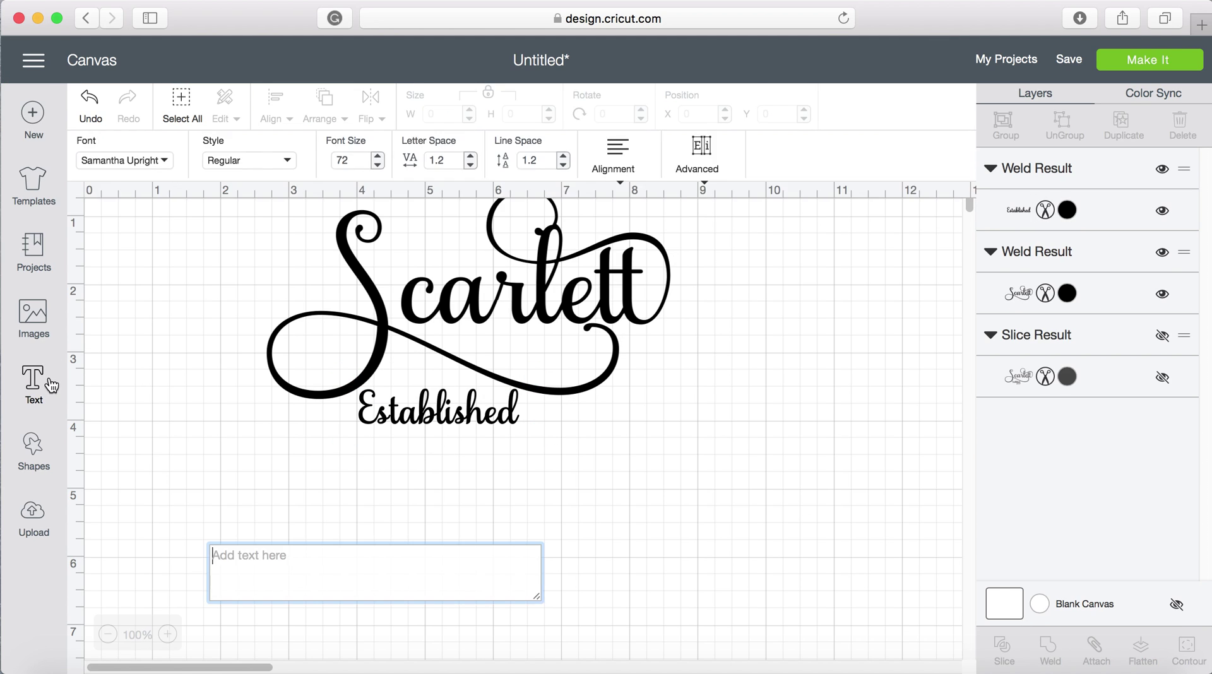
pyautogui.write('2017')
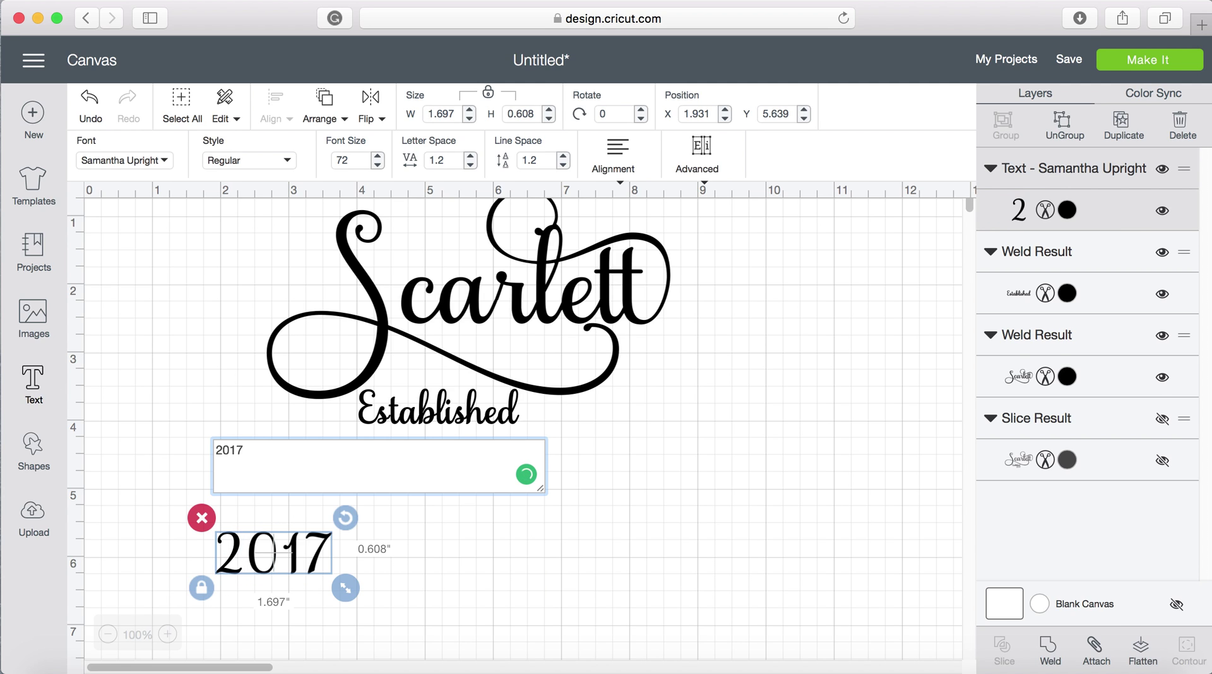
pyautogui.moveTo(345, 588); pyautogui.dragTo(487, 450)
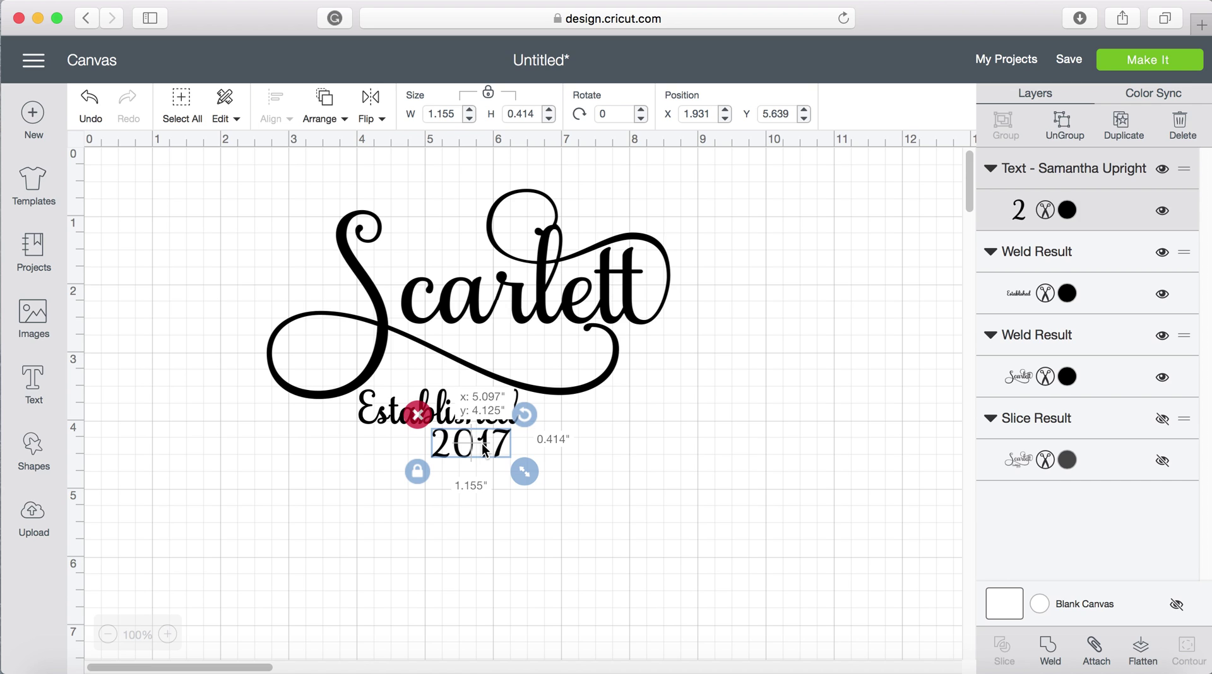
pyautogui.click(516, 470)
pyautogui.click(574, 442)
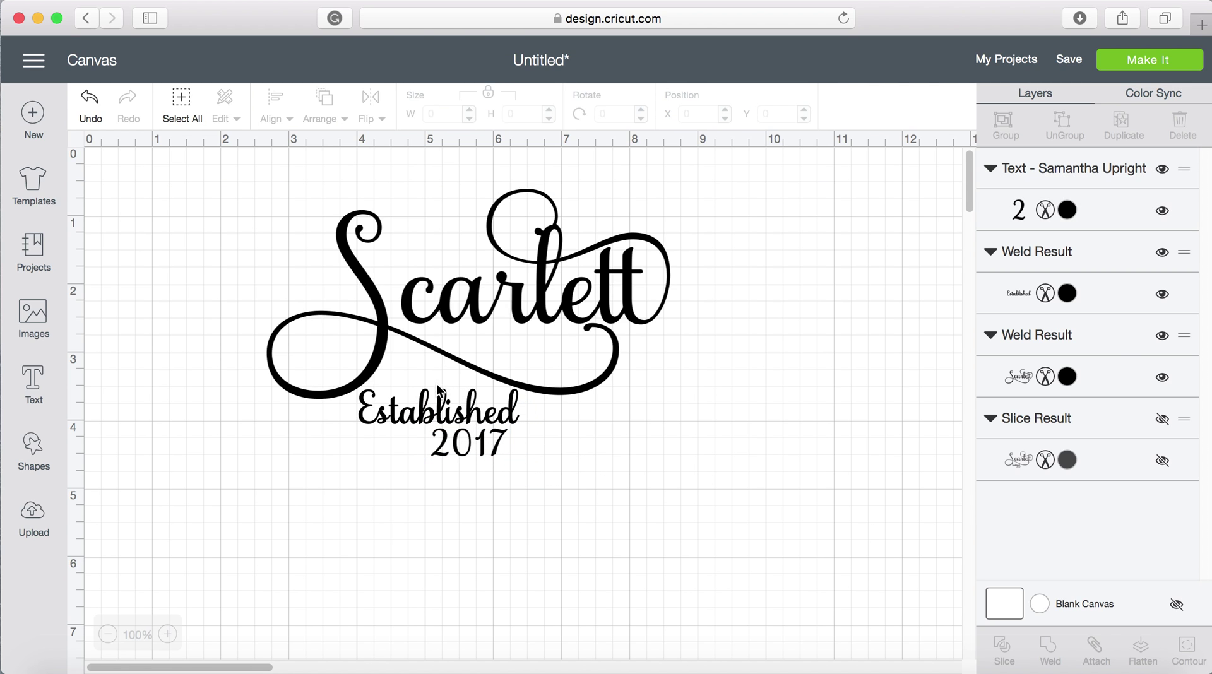
# Lower Established onto 2017, then select Scarlett, Established and 2017 and weld them.
pyautogui.moveTo(439, 390); pyautogui.dragTo(440, 415)
pyautogui.click(630, 417)
pyautogui.moveTo(553, 369); pyautogui.dragTo(604, 328)
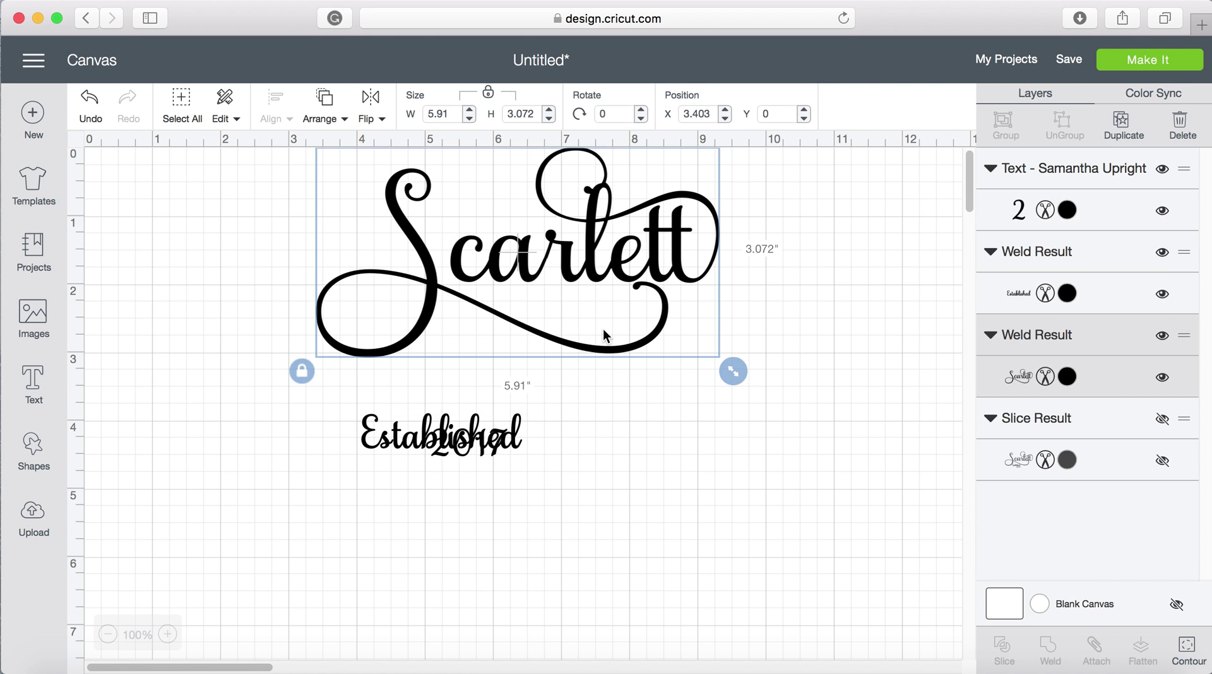
pyautogui.press('super+z')
pyautogui.press('super+z')
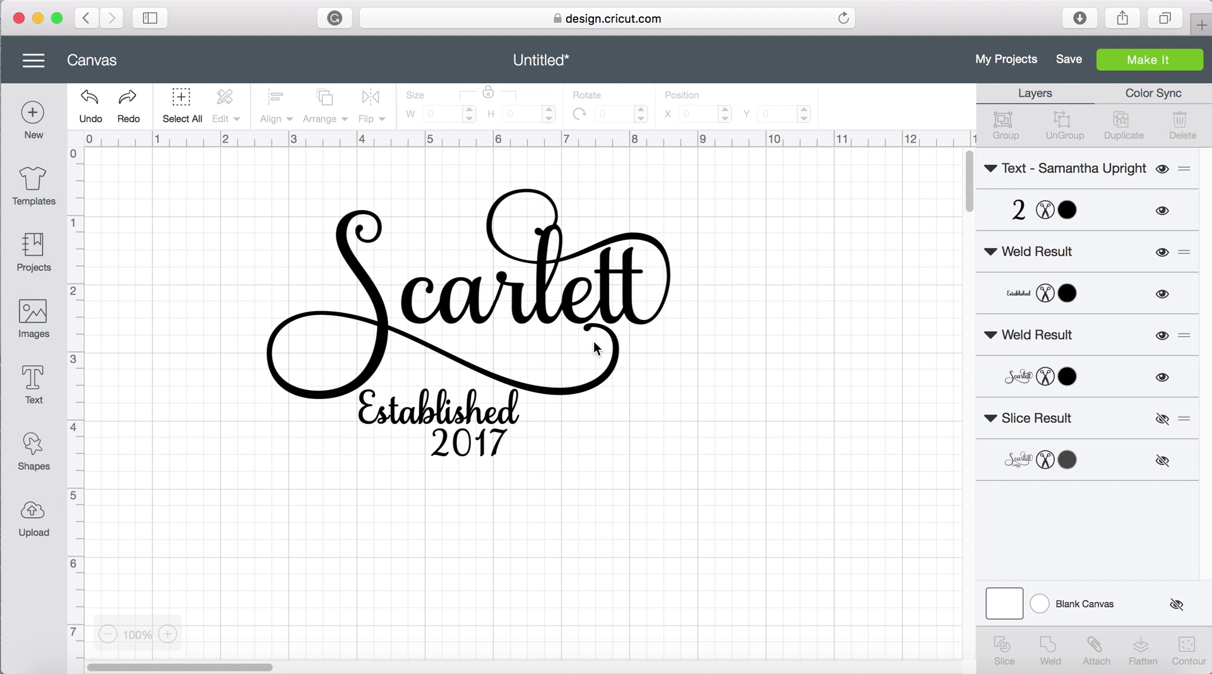
pyautogui.moveTo(215, 172); pyautogui.dragTo(732, 502)
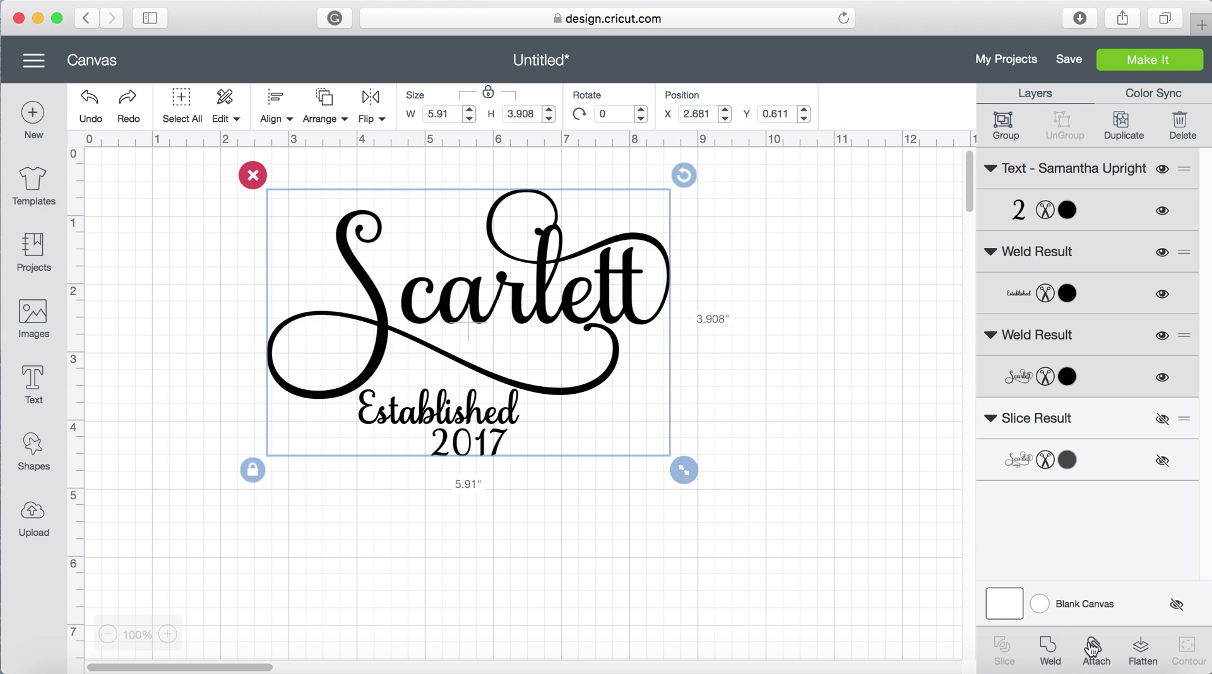
pyautogui.click(1060, 653)
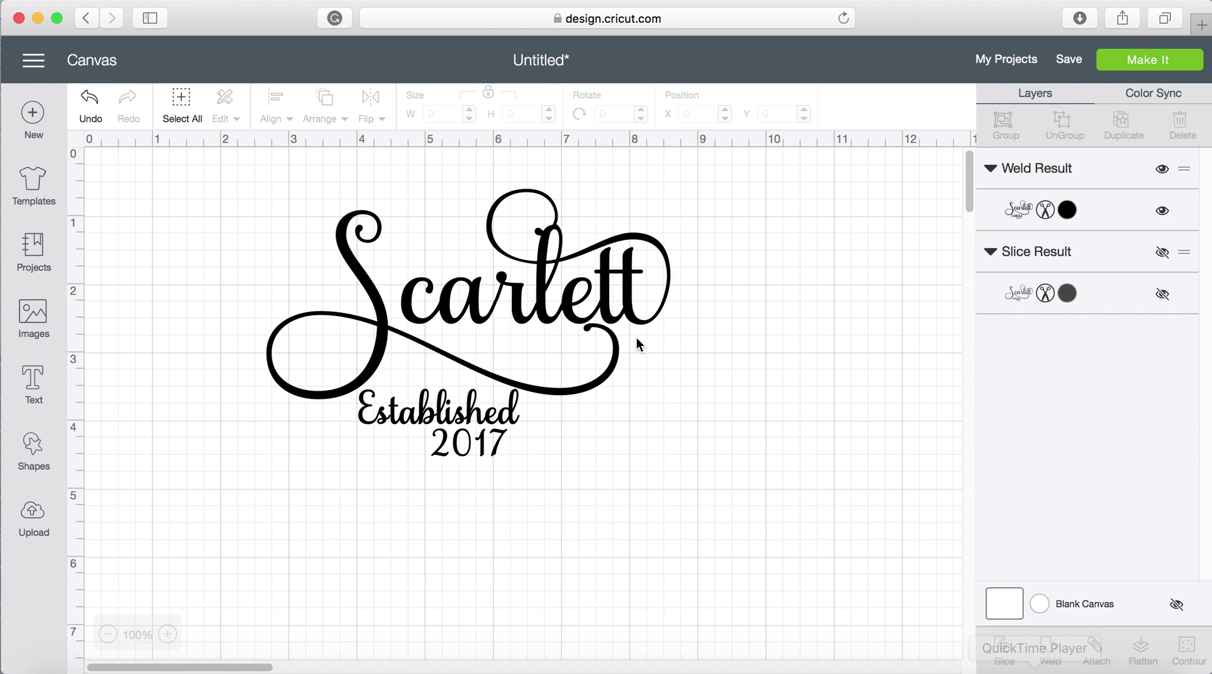
# Undo the moves and the combined weld, returning the three parts to separate layers.
pyautogui.moveTo(597, 305); pyautogui.dragTo(596, 409)
pyautogui.moveTo(584, 356); pyautogui.dragTo(604, 300)
pyautogui.press('super+z')
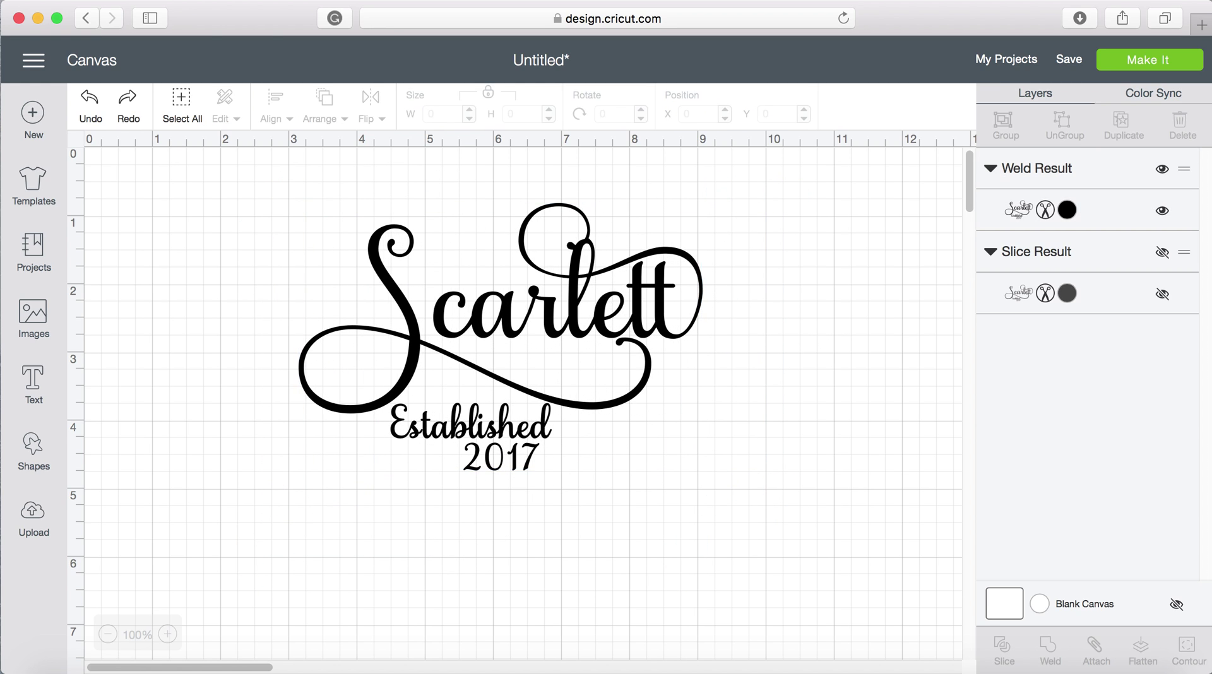
pyautogui.press('super+shift+z')
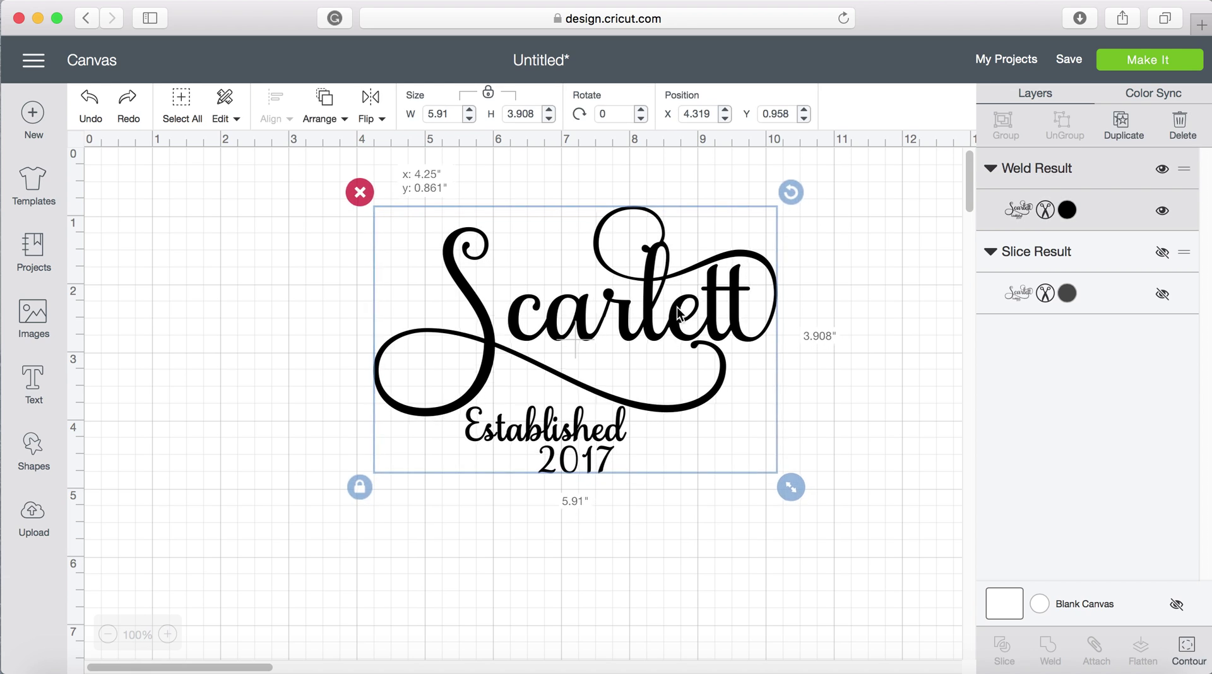
pyautogui.press('super+z')
pyautogui.press('super+z')
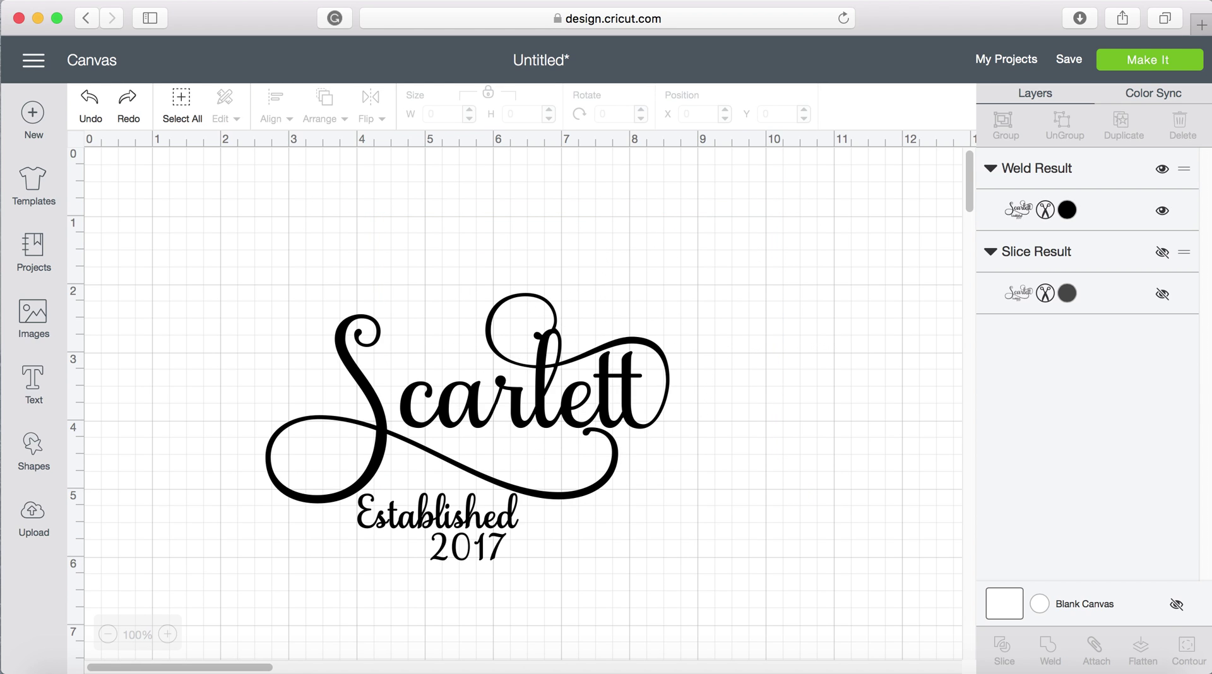
pyautogui.press('super+z')
pyautogui.press('super+z')
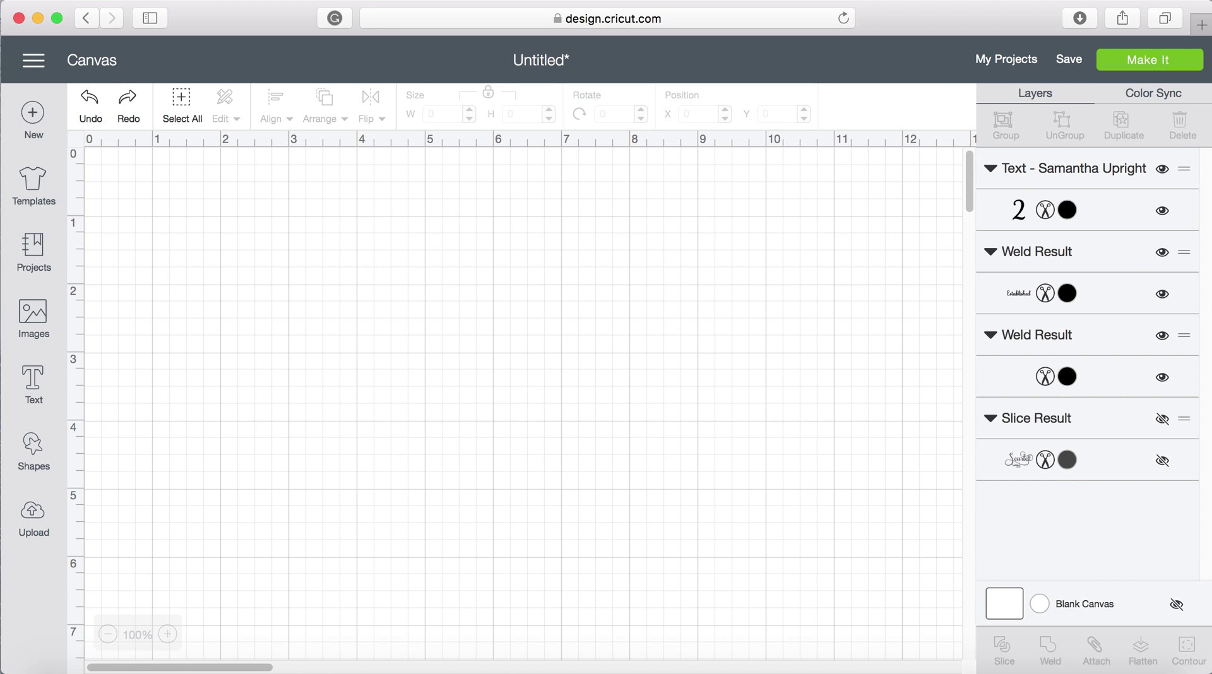
pyautogui.moveTo(589, 324)
pyautogui.mouseDown()
pyautogui.moveTo(593, 260)
pyautogui.moveTo(588, 301)
pyautogui.mouseUp()
# Attach Scarlett, Established and 2017 into one group and shift it slightly lower.
pyautogui.moveTo(222, 200); pyautogui.dragTo(765, 548)
pyautogui.click(1106, 647)
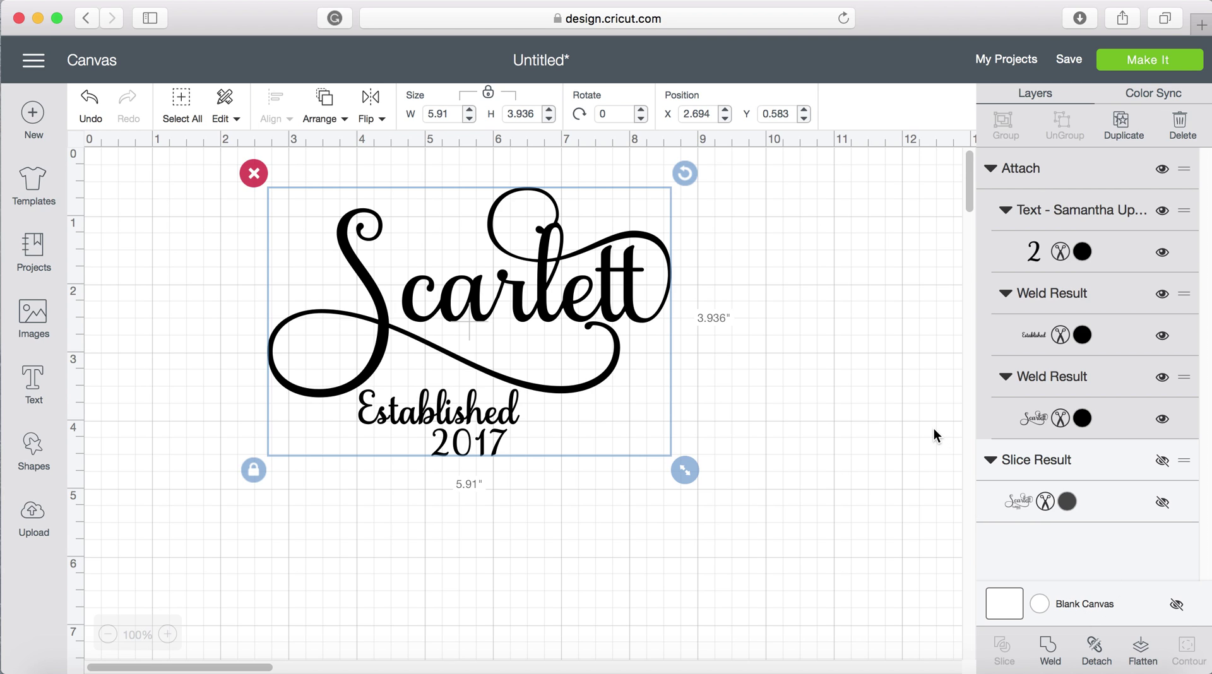
pyautogui.click(851, 412)
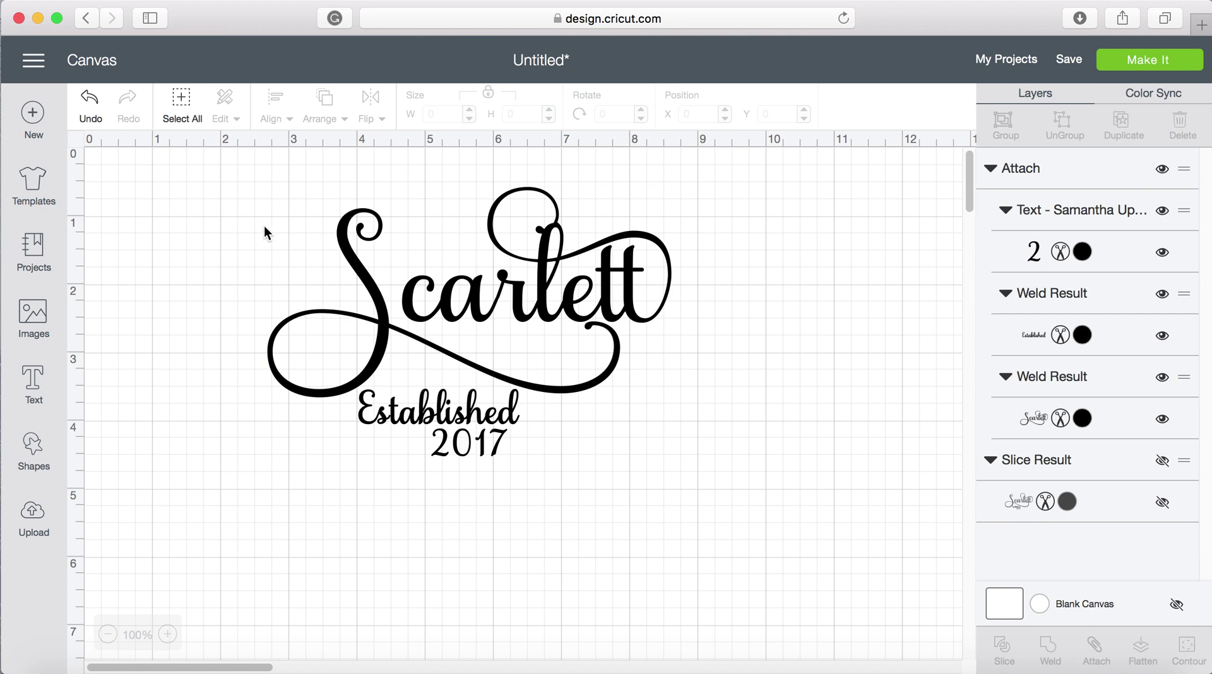
pyautogui.moveTo(612, 309); pyautogui.dragTo(637, 346)
pyautogui.click(838, 418)
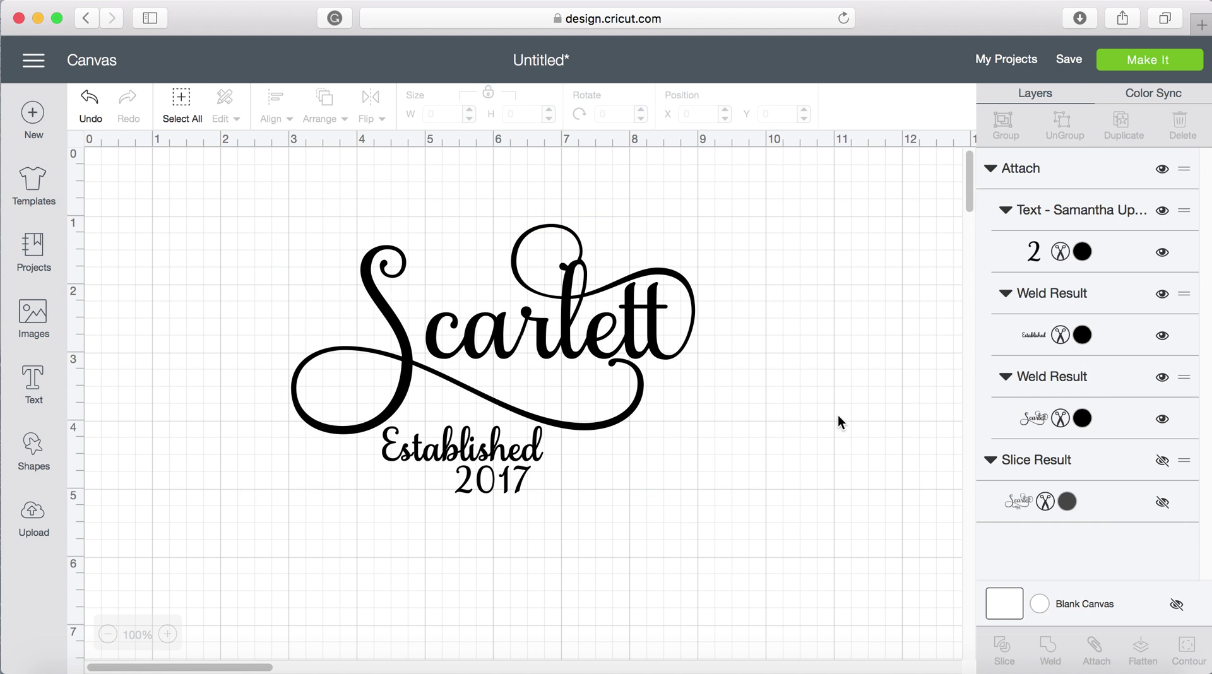